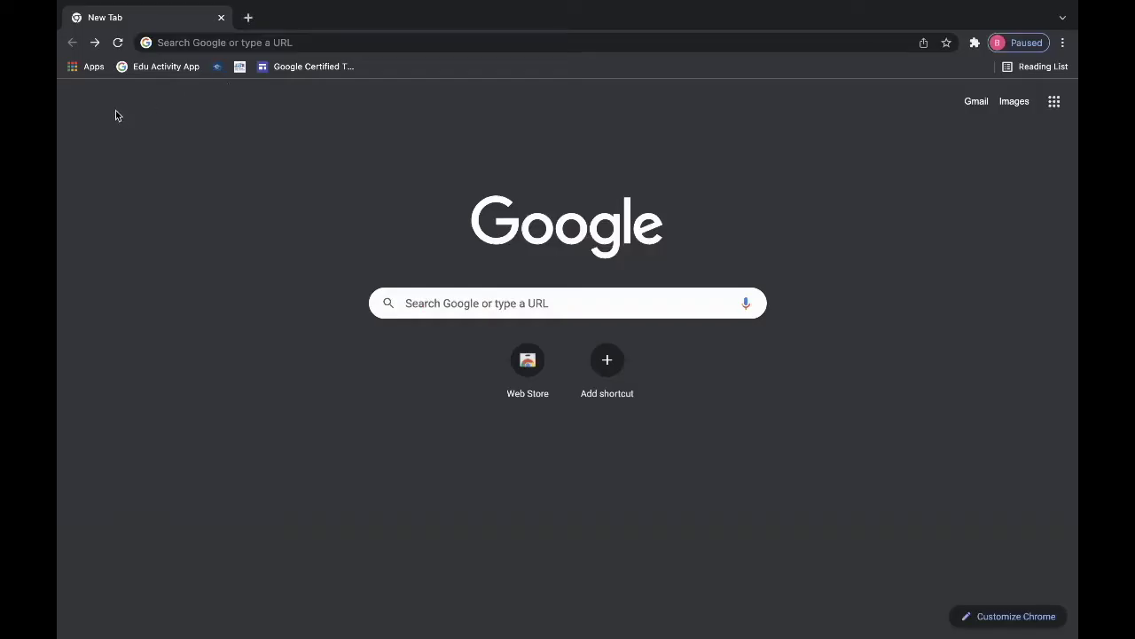
Go through the Chrome Apps page to the Chrome Web Store.
click(94, 70)
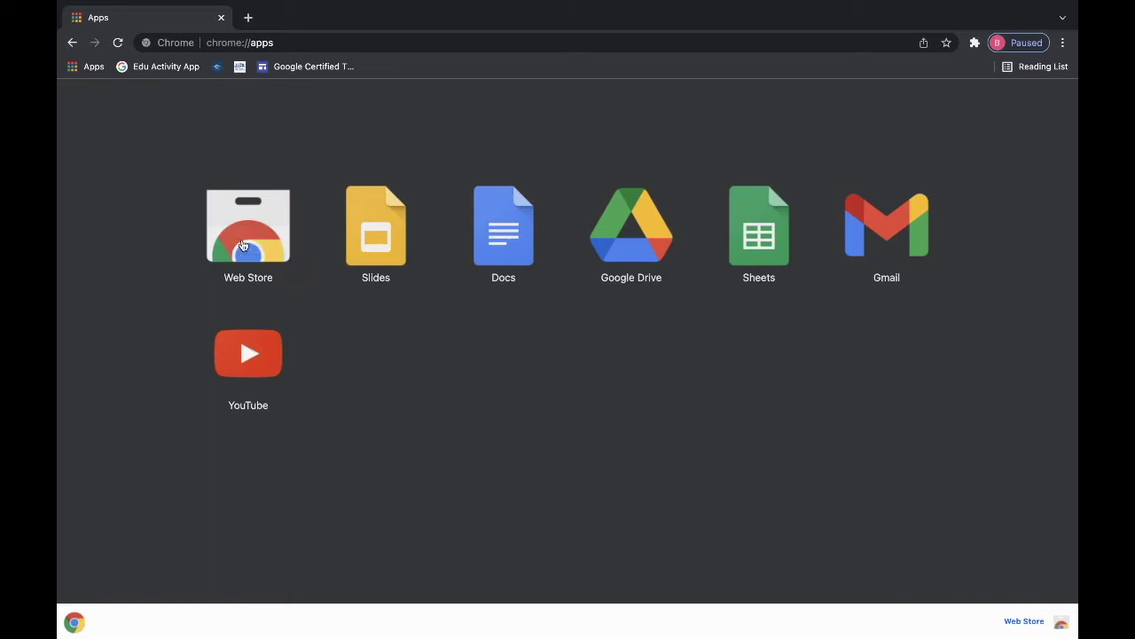
click(243, 245)
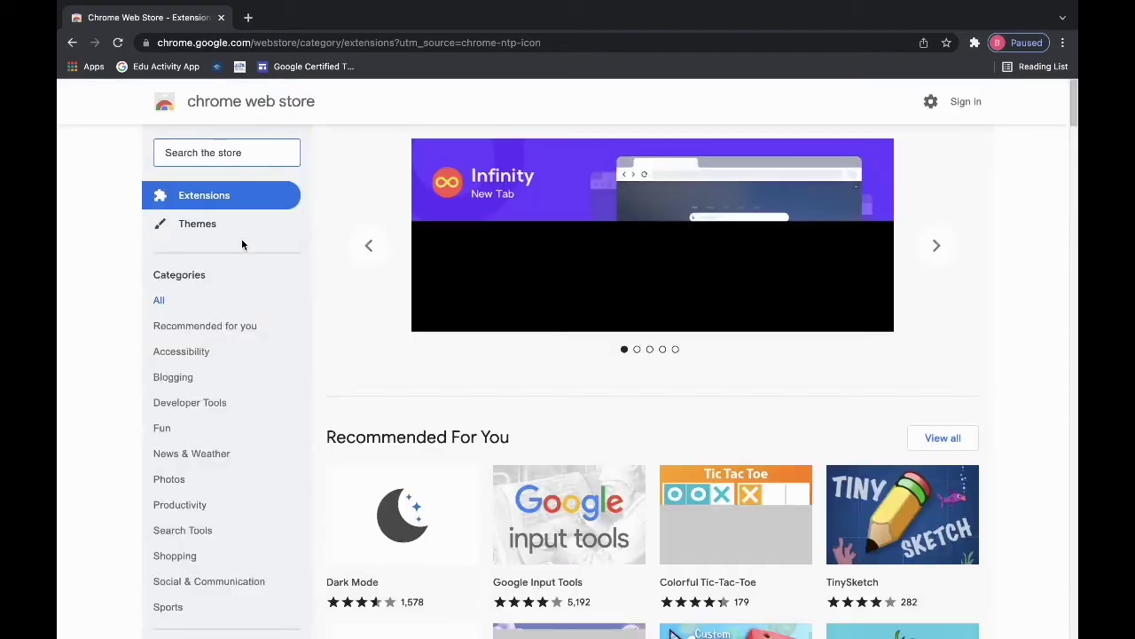
Search the store for 'screencastify', open Screencastify - Screen Video Recorder and choose Add to Chrome.
click(217, 156)
text(scr)
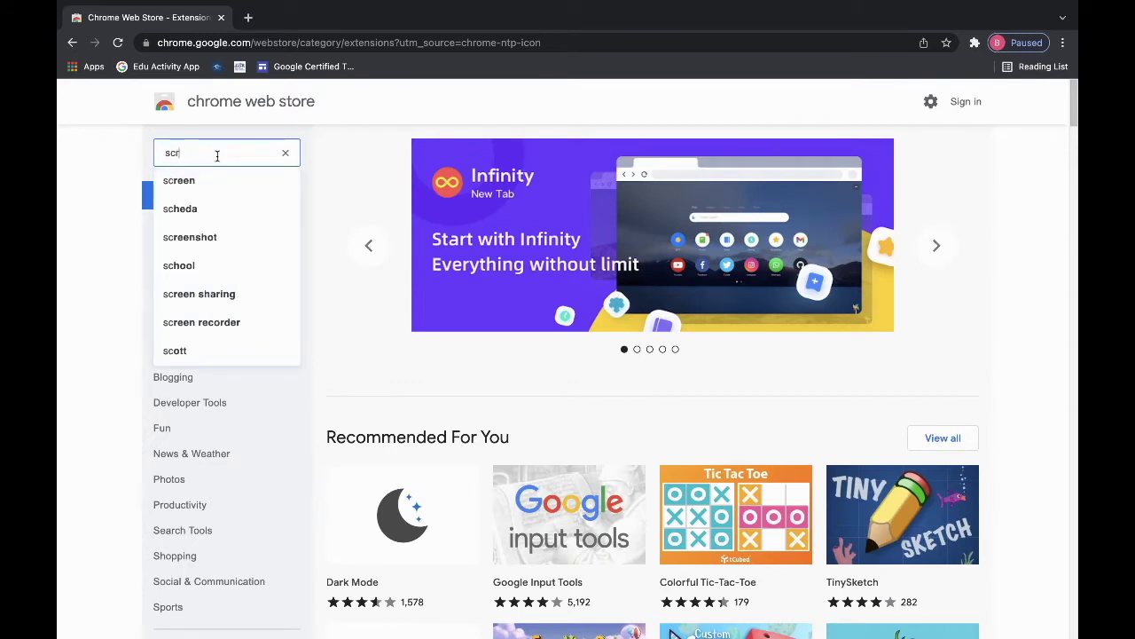
text(eencas)
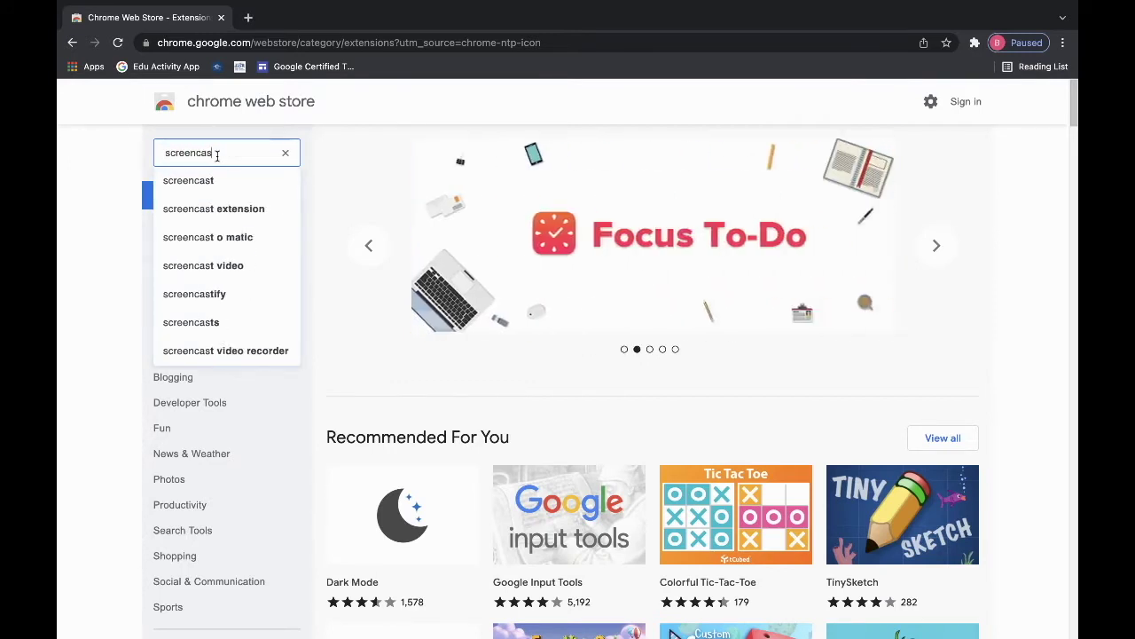
text(tify)
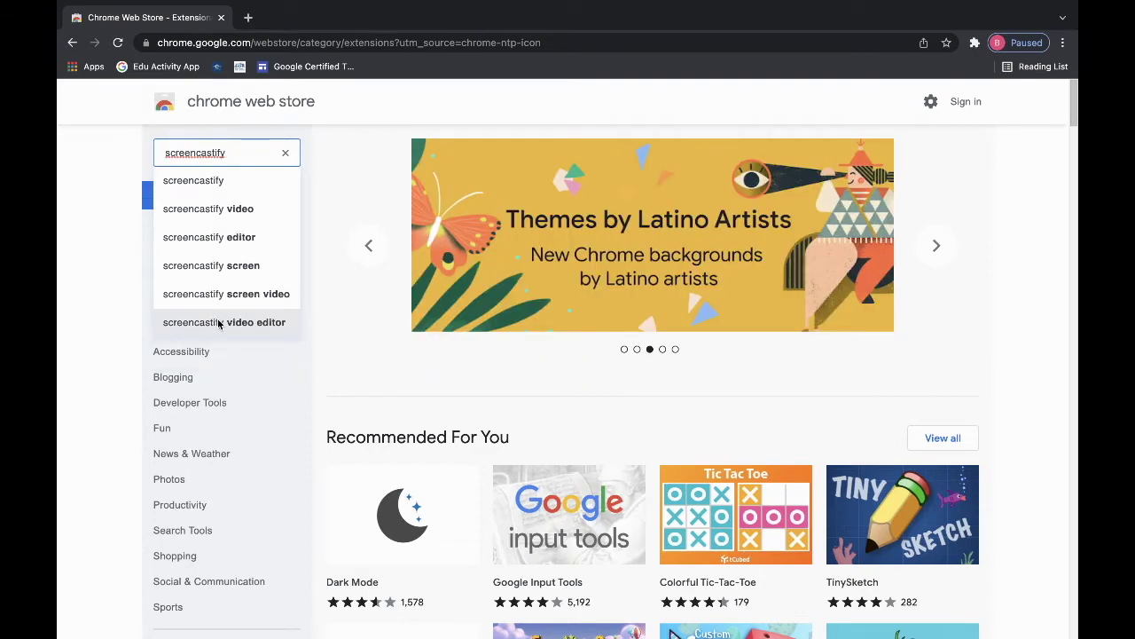
click(218, 324)
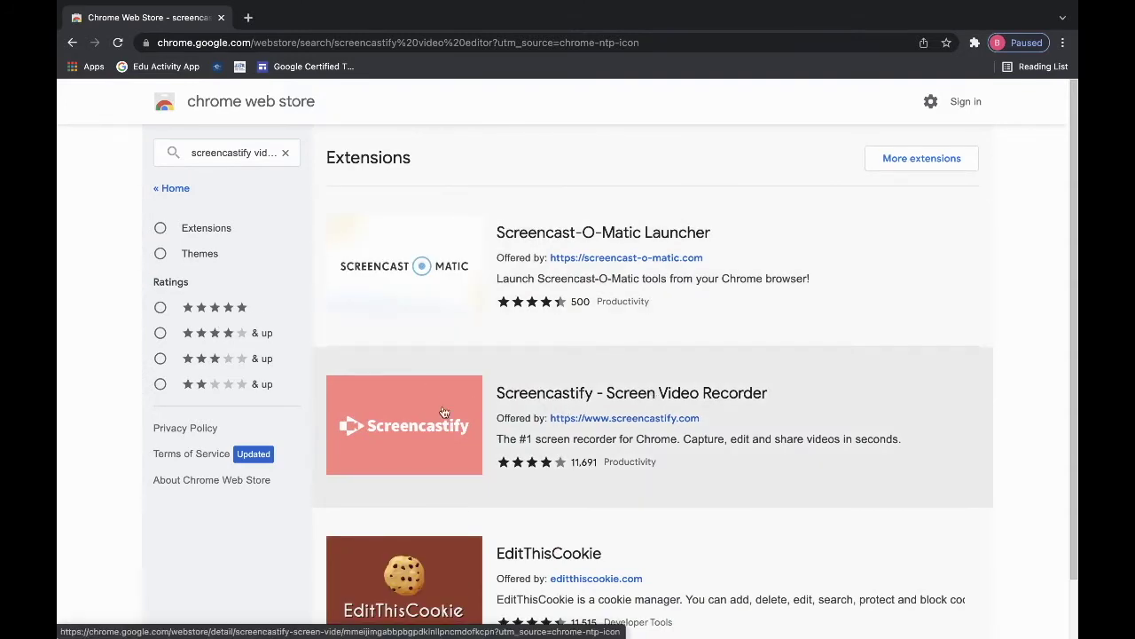
click(414, 407)
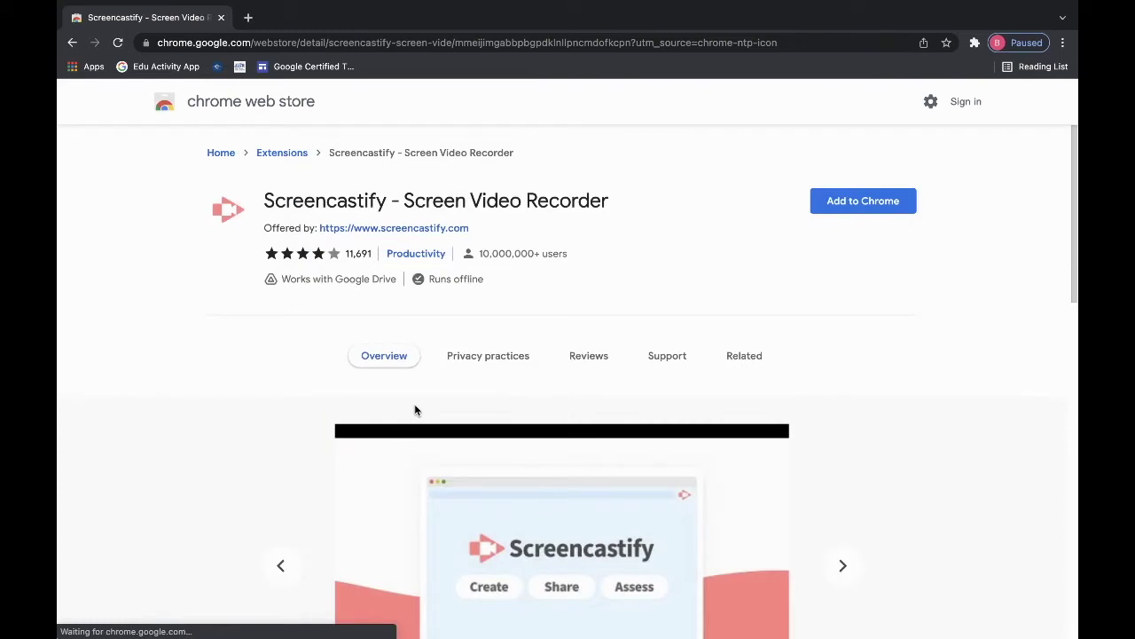
click(849, 201)
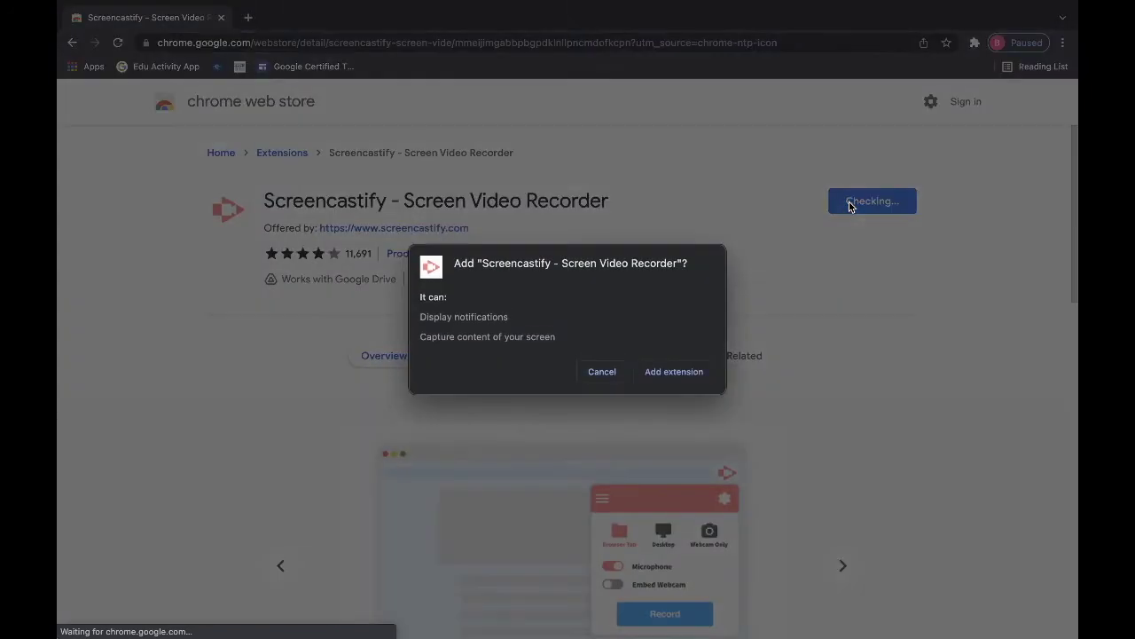
Confirm adding Screencastify and pin it from the puzzle-piece Extensions menu.
click(657, 375)
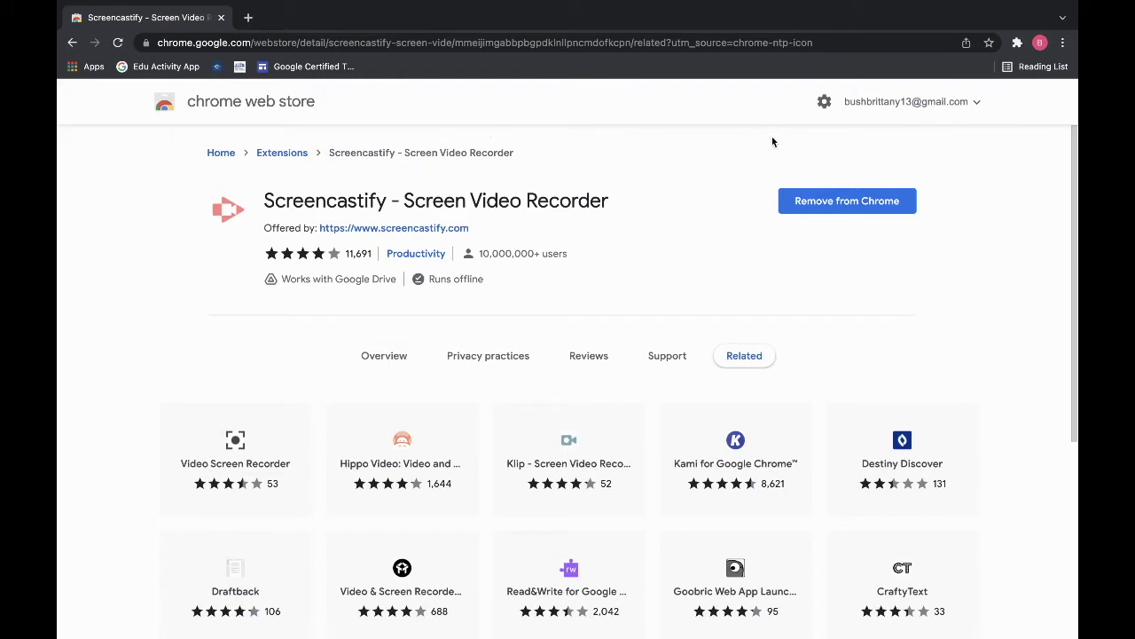
click(1017, 45)
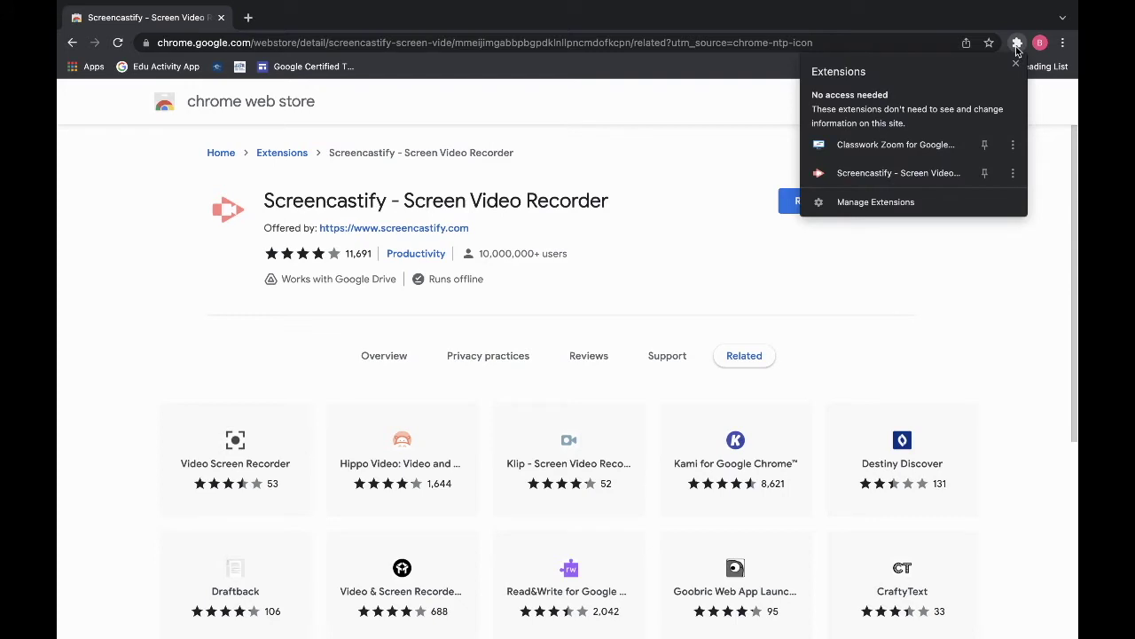
click(985, 173)
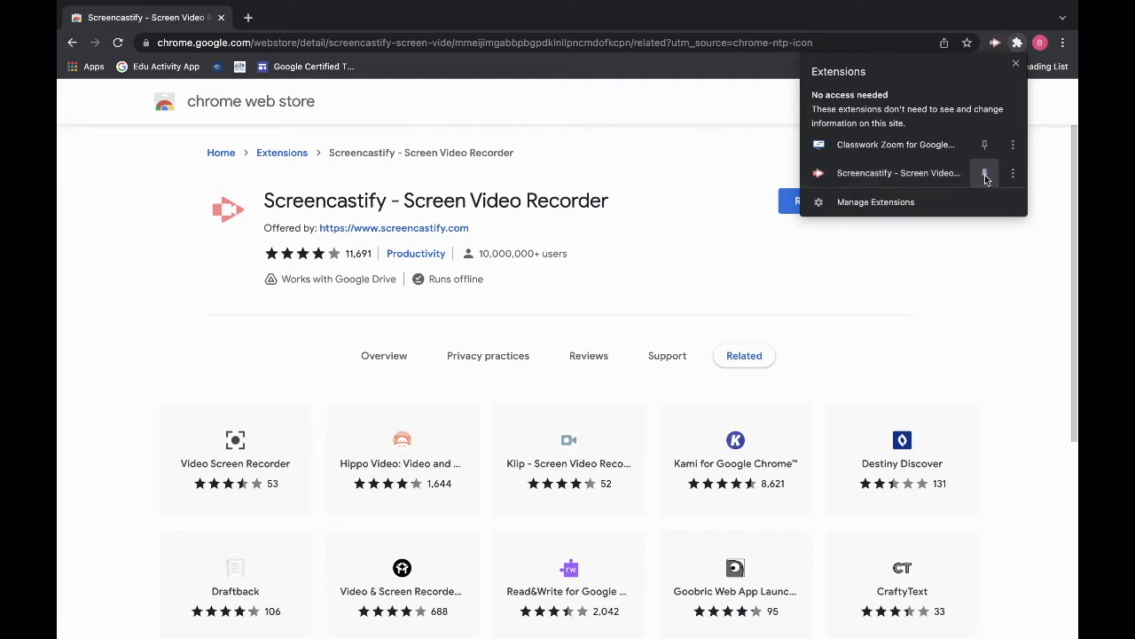
click(972, 233)
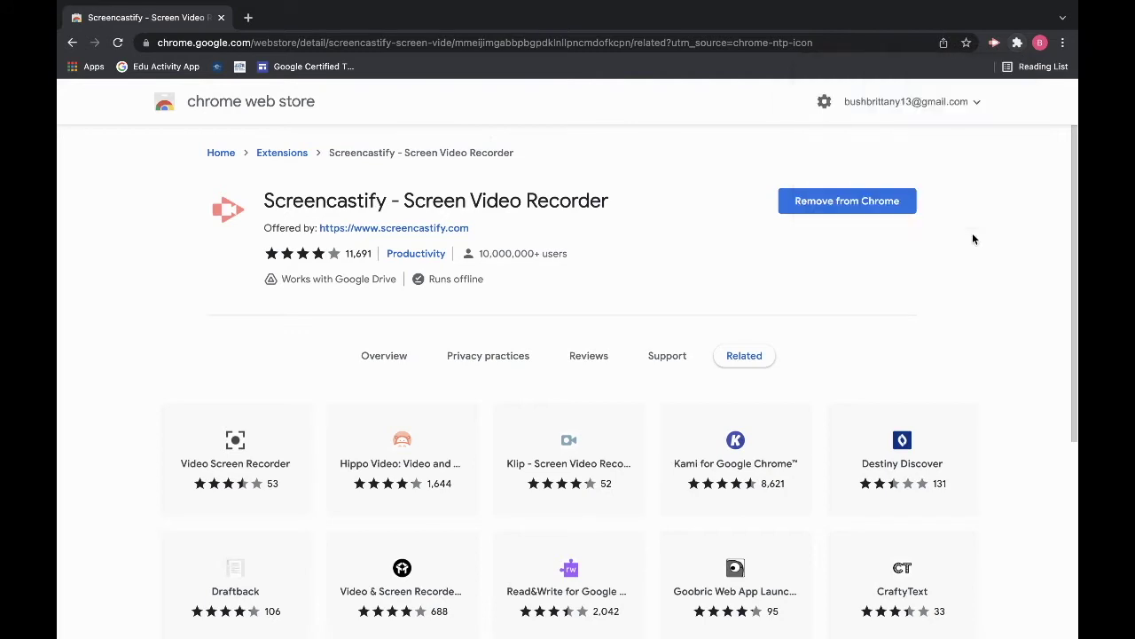
Sign Screencastify in with the Google account and allow access to Drive files.
click(995, 44)
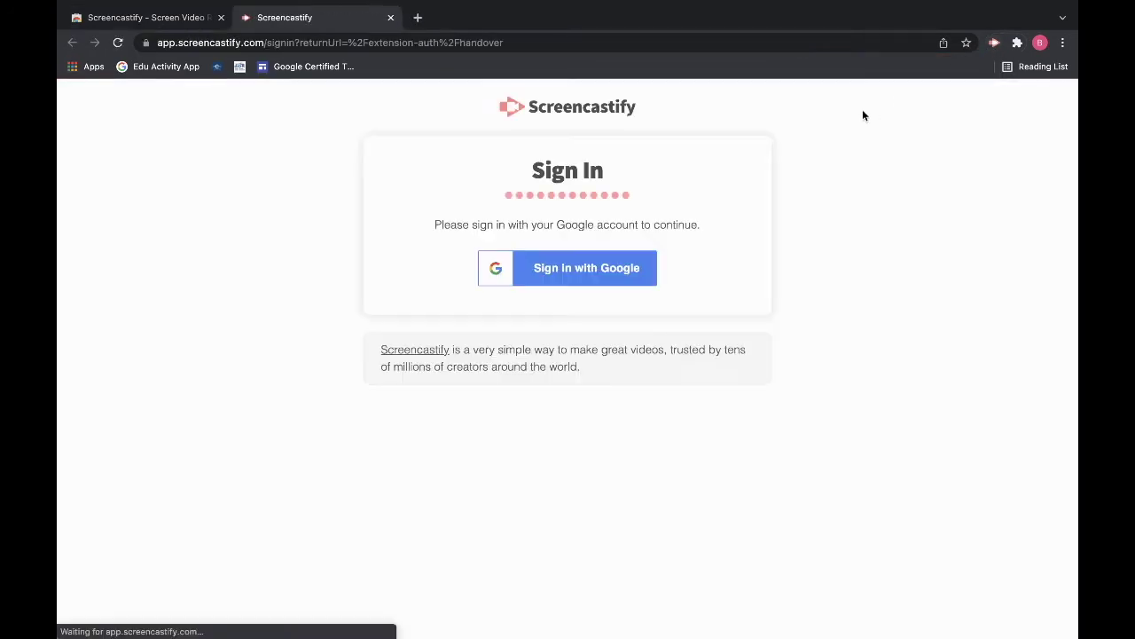
click(600, 270)
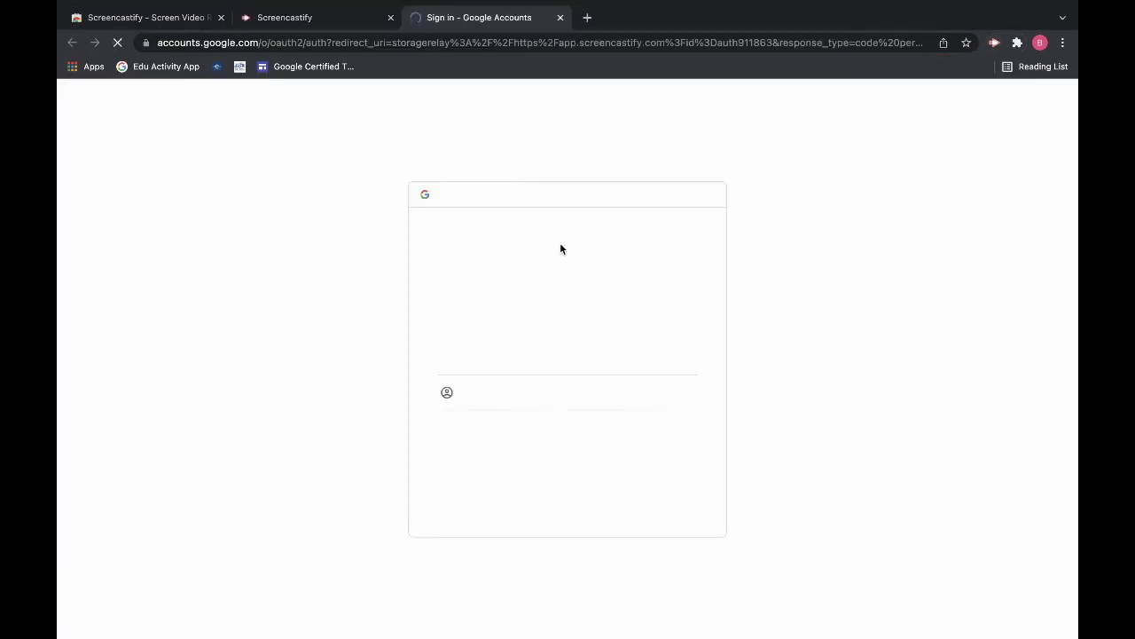
click(524, 356)
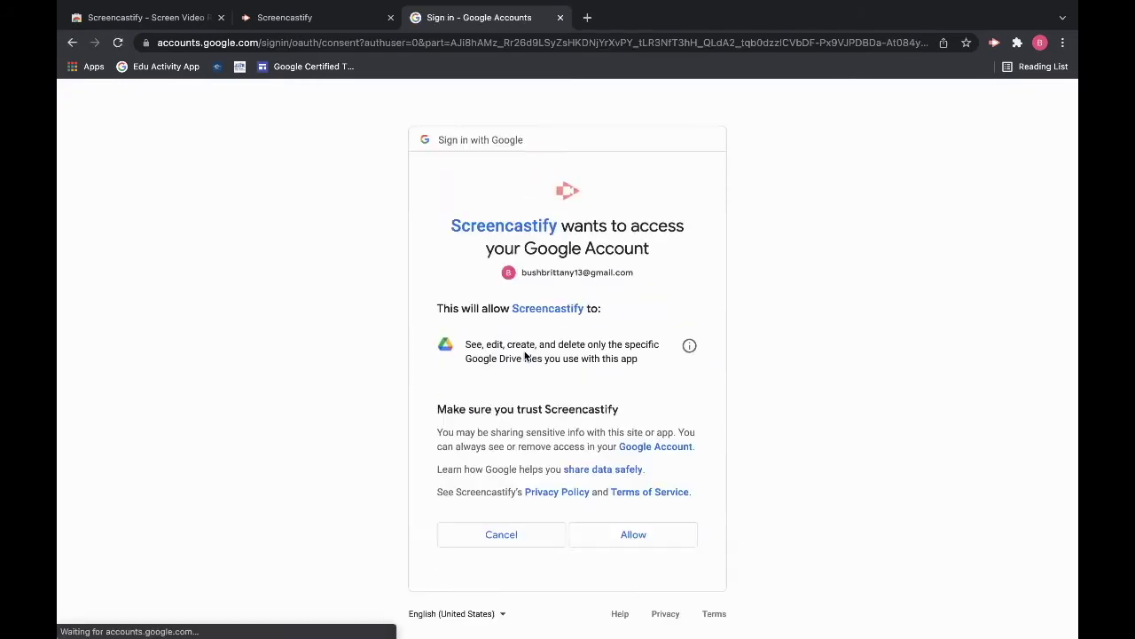
click(623, 534)
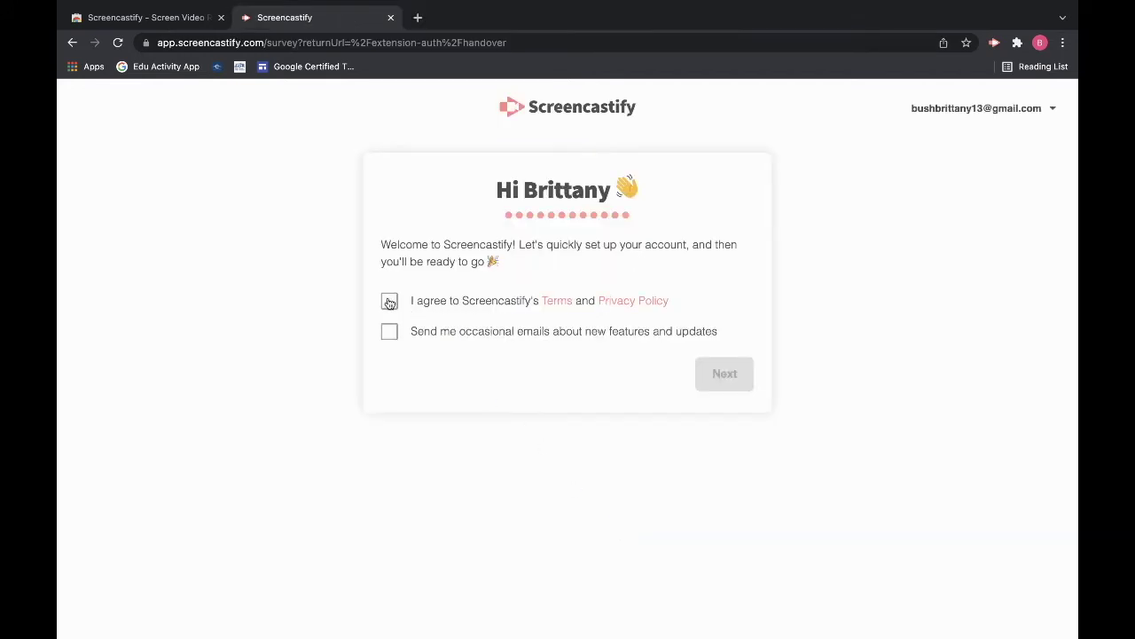
Accept the terms, pick role Teacher and grades K-5, 6-8 and 9-12.
click(390, 300)
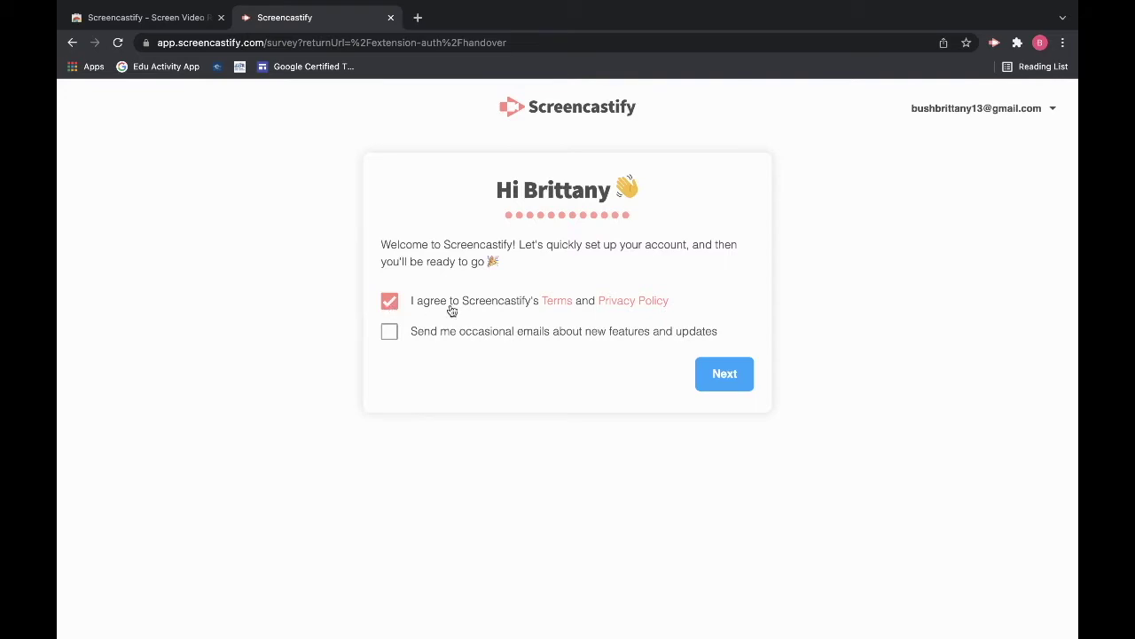
click(714, 377)
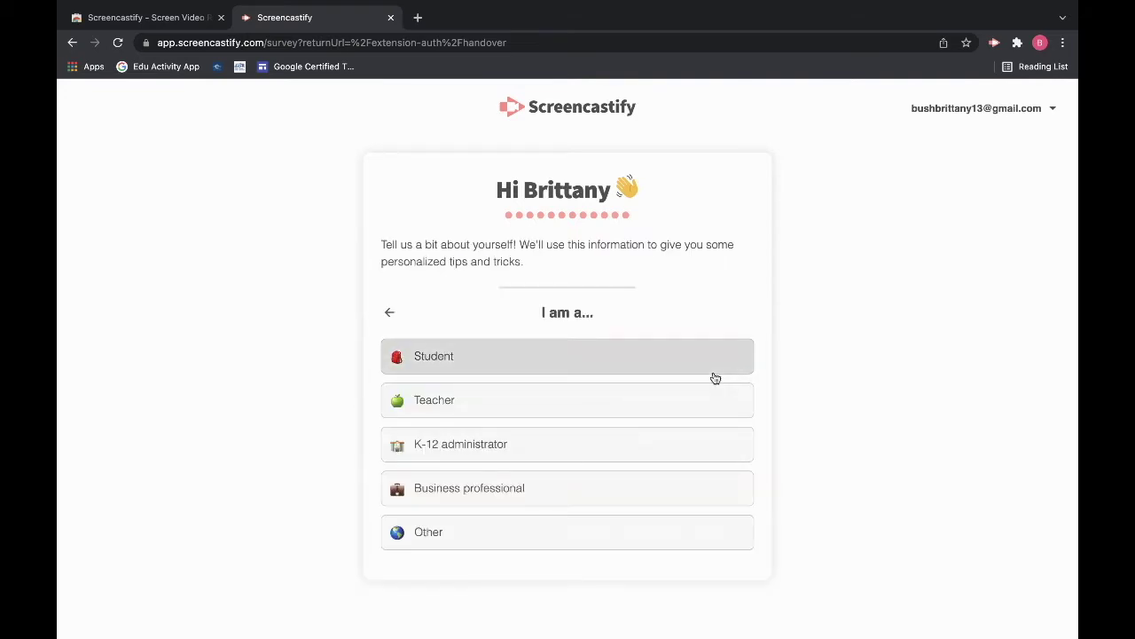
click(448, 408)
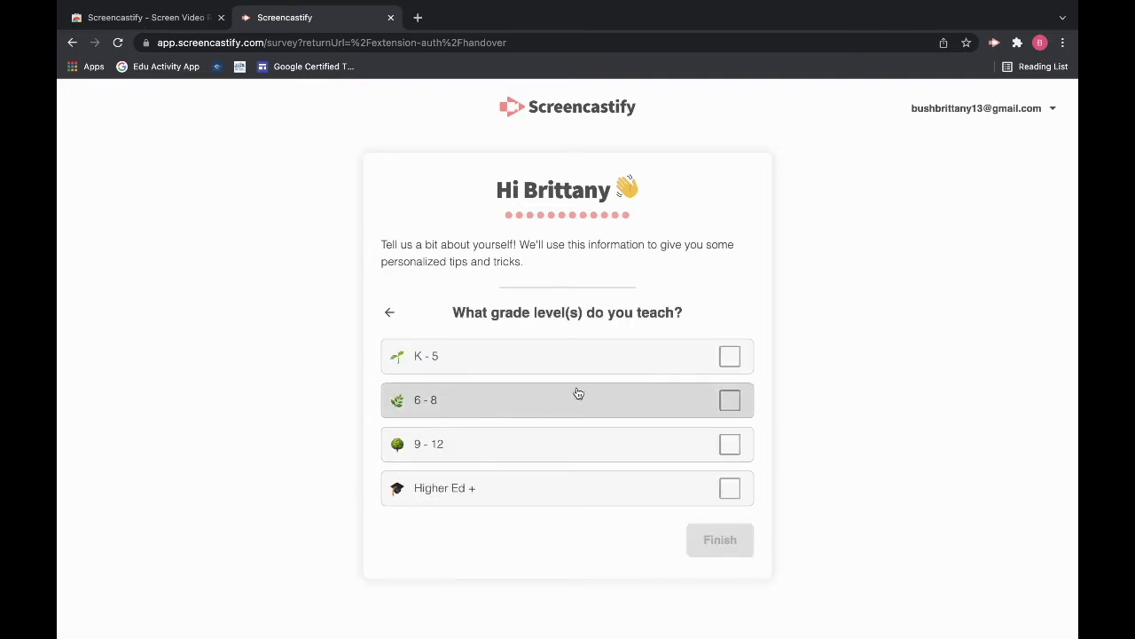
click(731, 360)
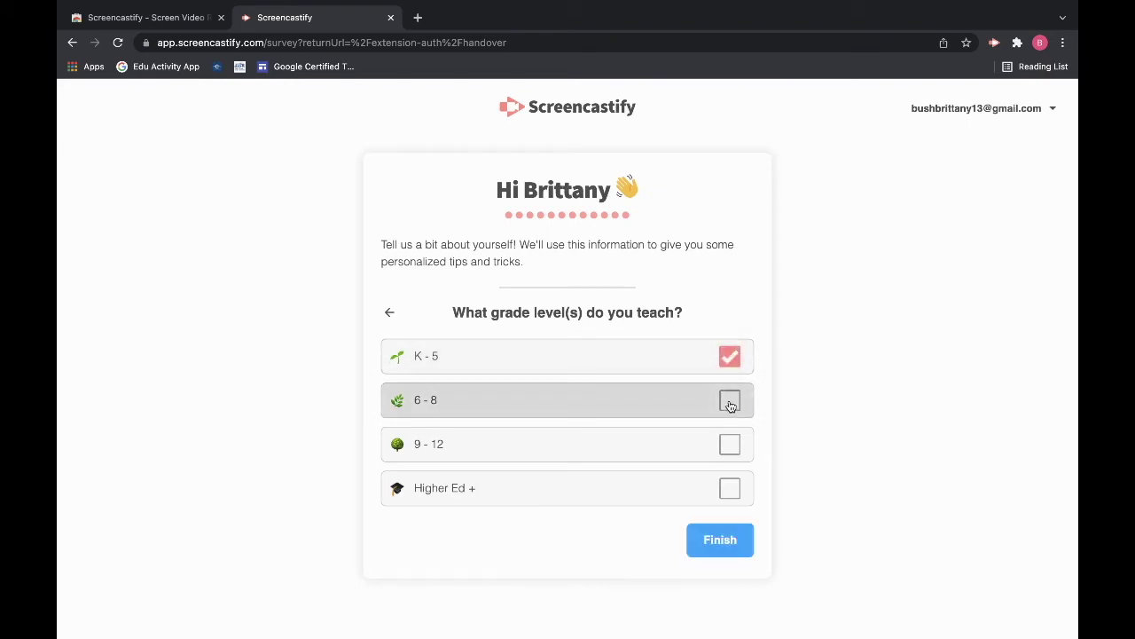
click(729, 404)
click(733, 454)
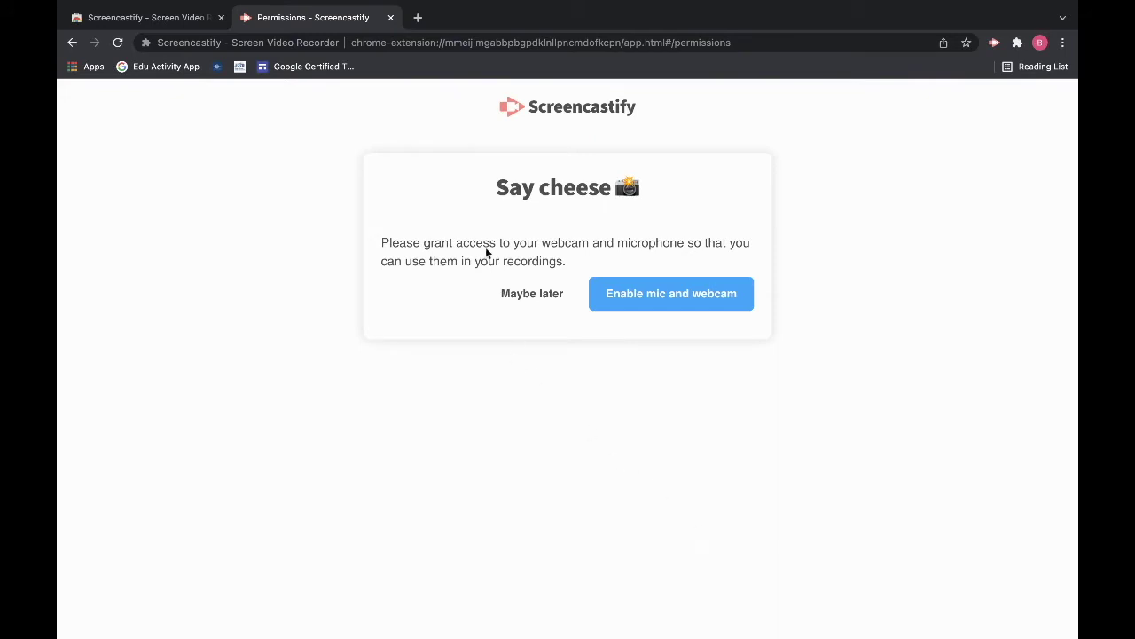
Allow mic, webcam and annotation-tool permissions, then decline the tour with 'No thanks!'.
click(632, 297)
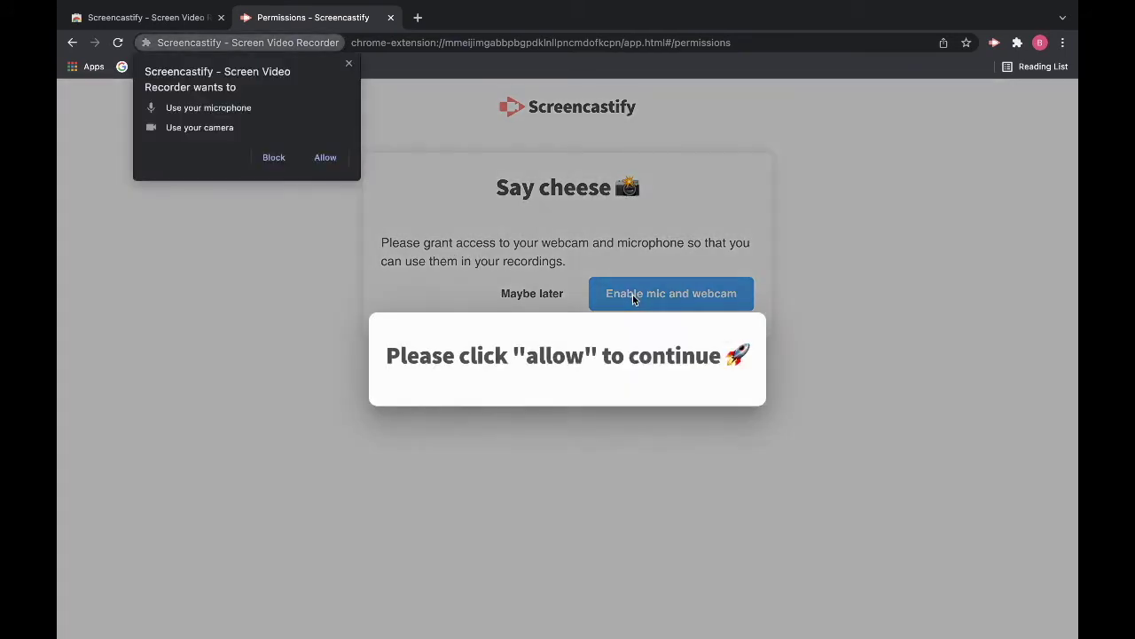
click(323, 158)
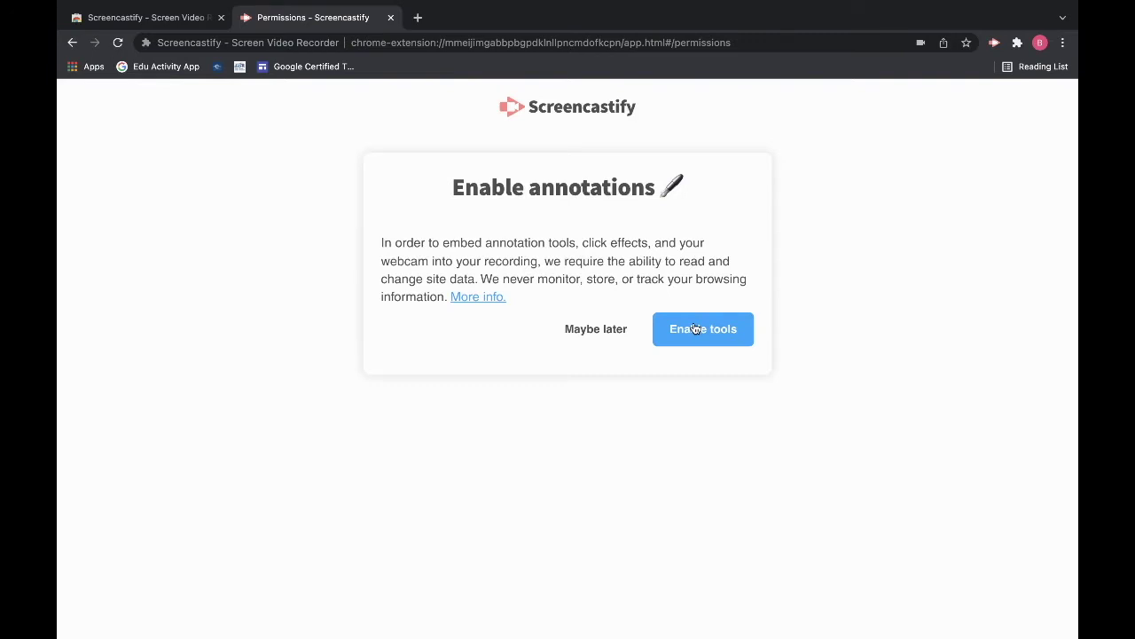
click(696, 329)
click(691, 361)
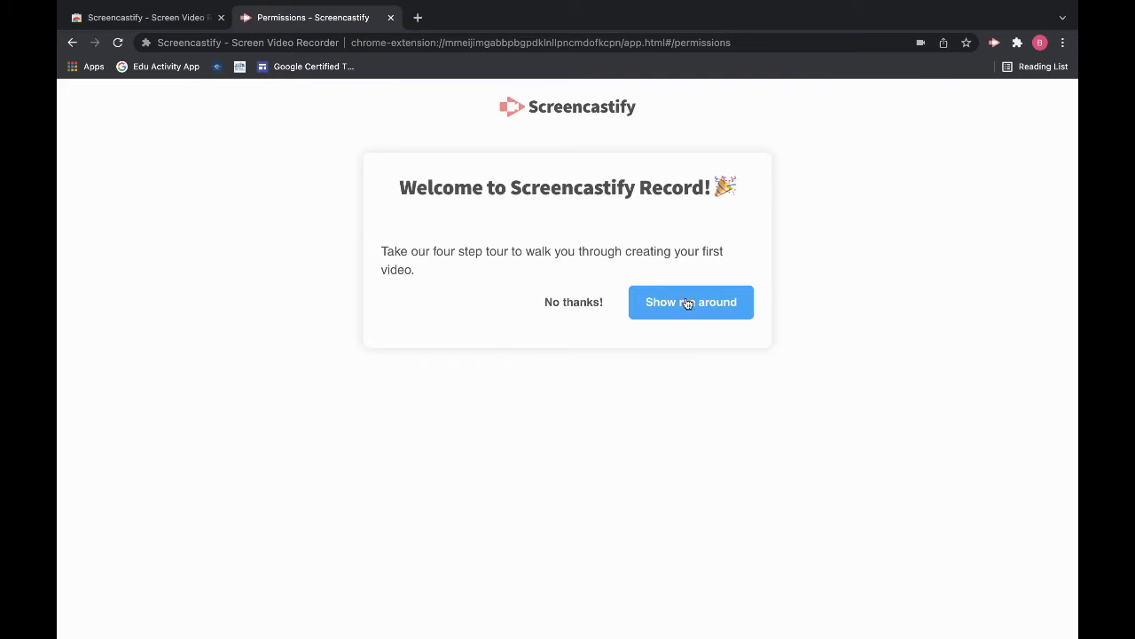
click(574, 302)
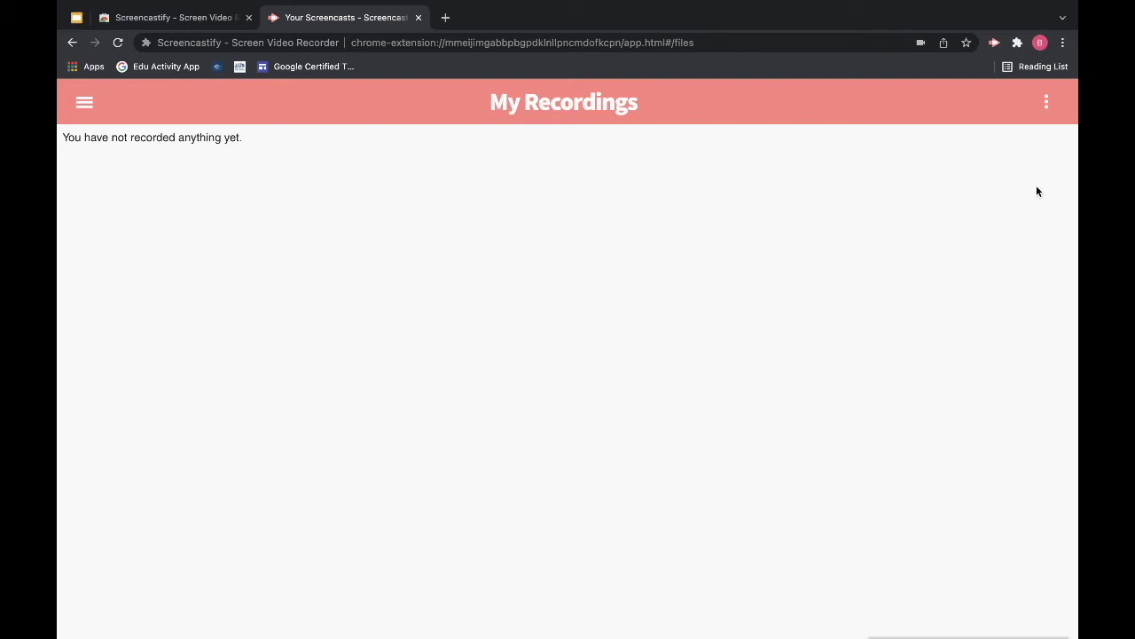
Open the recording panel from the pinned Screencastify toolbar icon.
click(993, 43)
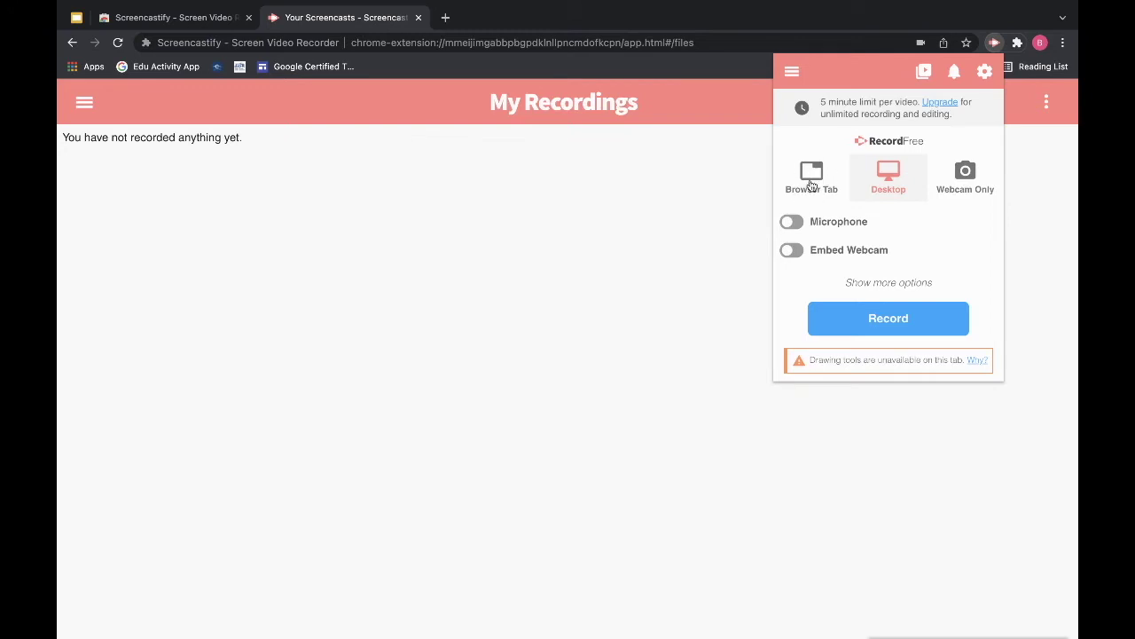
Try the Browser Tab and Webcam Only modes, then settle on Desktop recording.
click(811, 183)
click(811, 181)
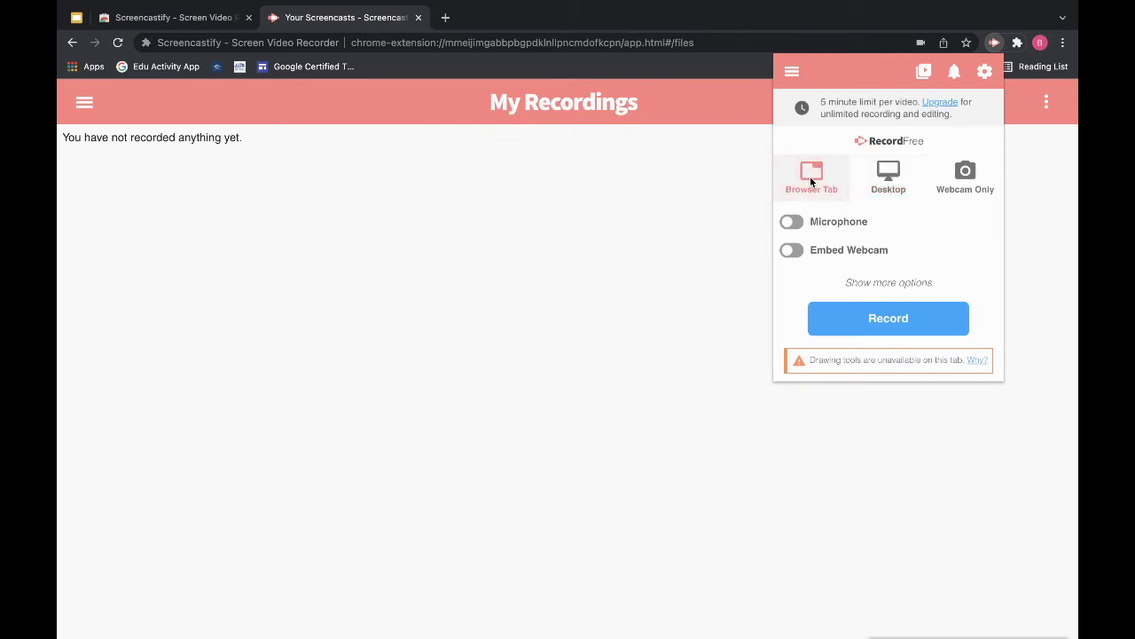
click(889, 176)
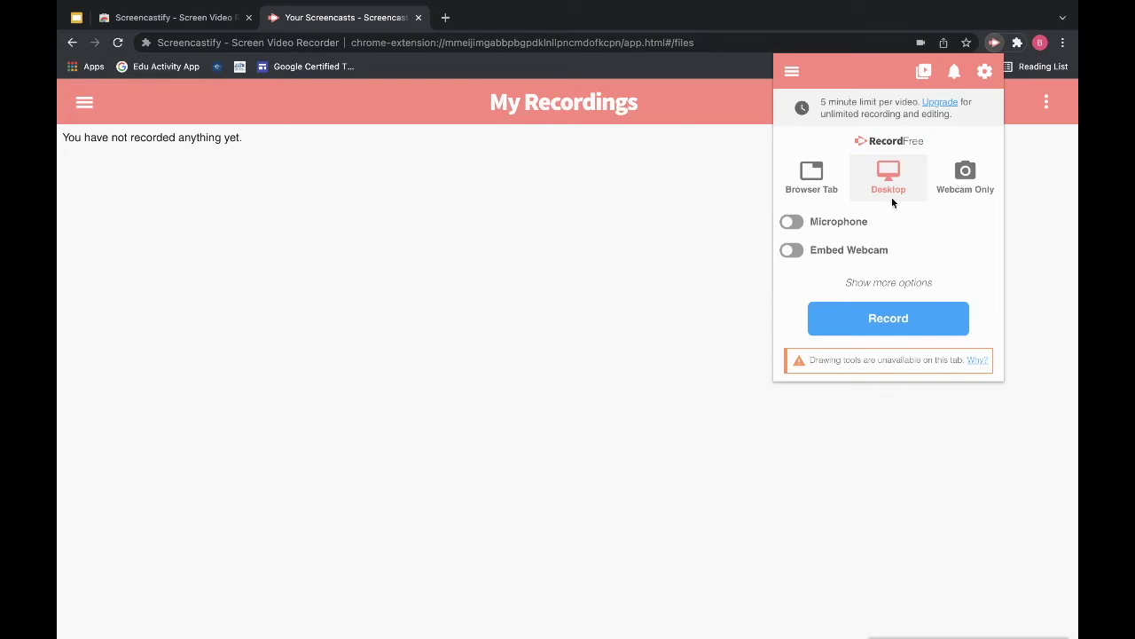
click(965, 177)
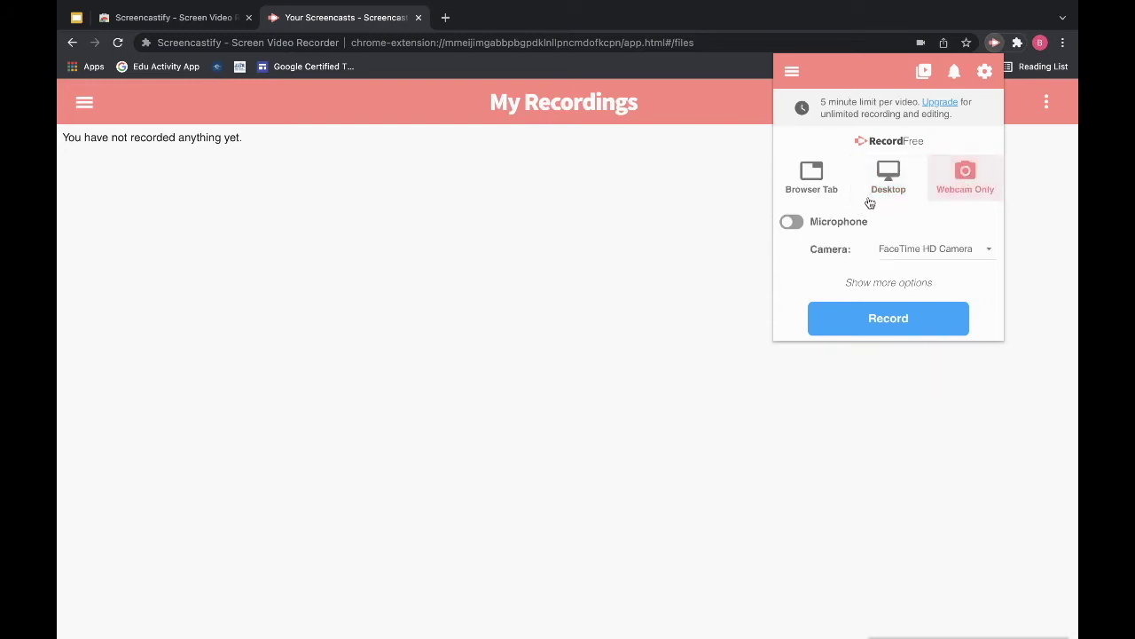
click(888, 176)
Check the MacBook Pro microphone and FaceTime HD Camera options, then switch microphone and embedded webcam off.
click(793, 221)
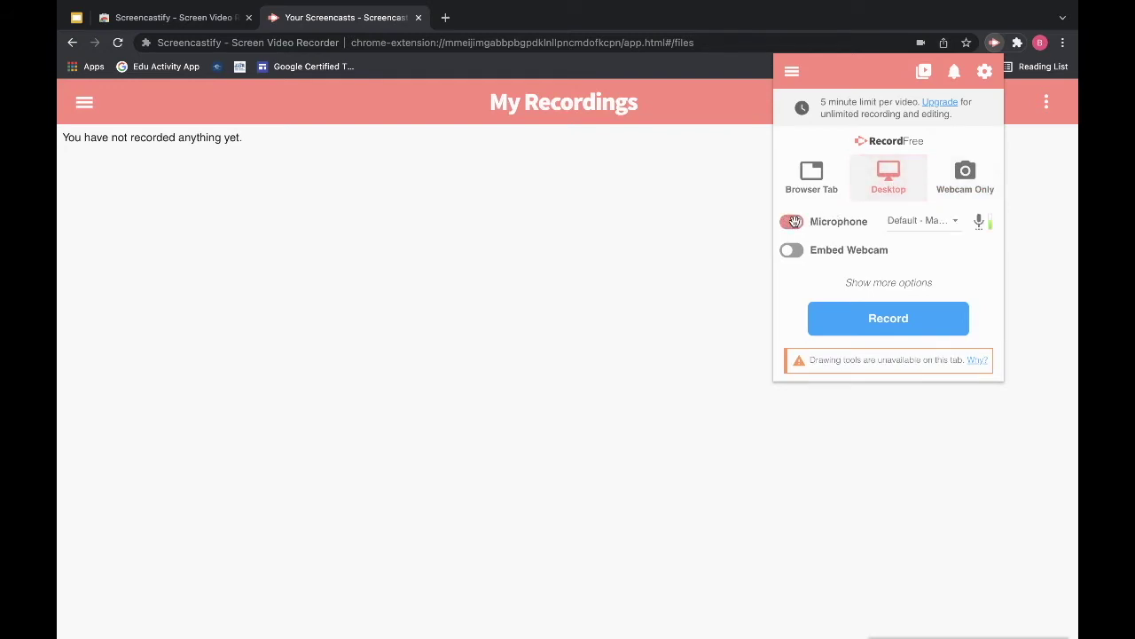
click(932, 224)
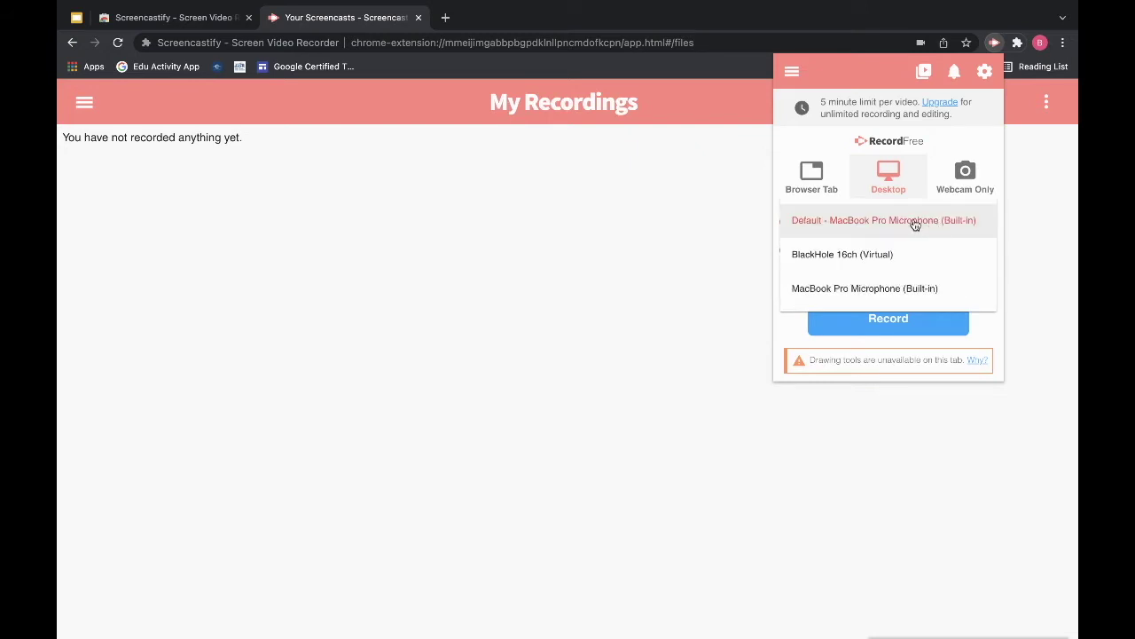
click(865, 229)
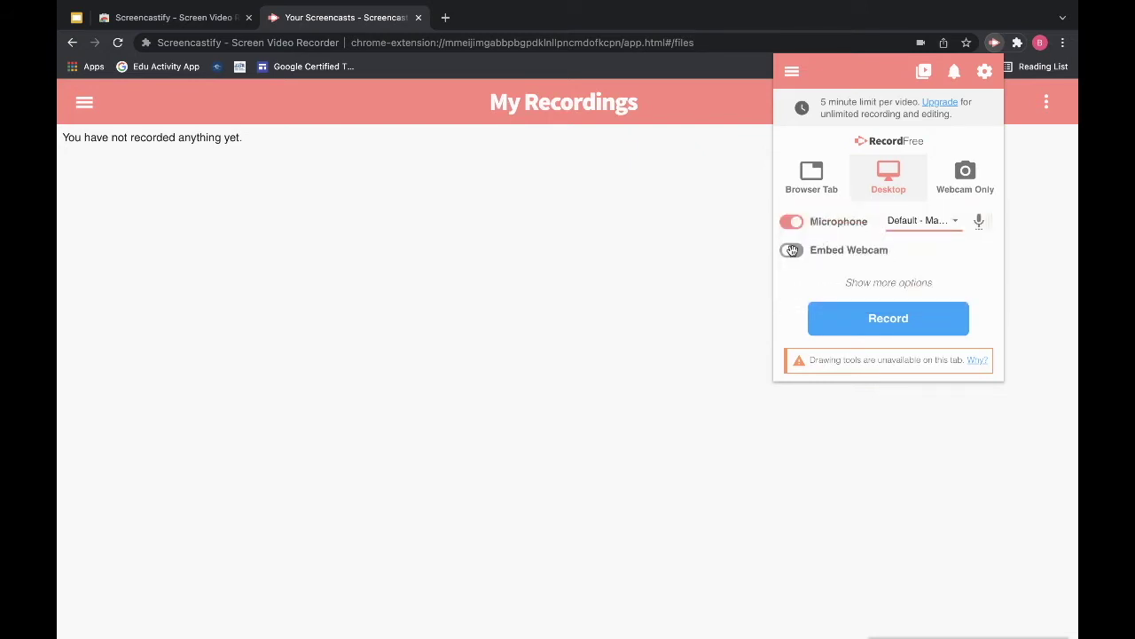
click(792, 251)
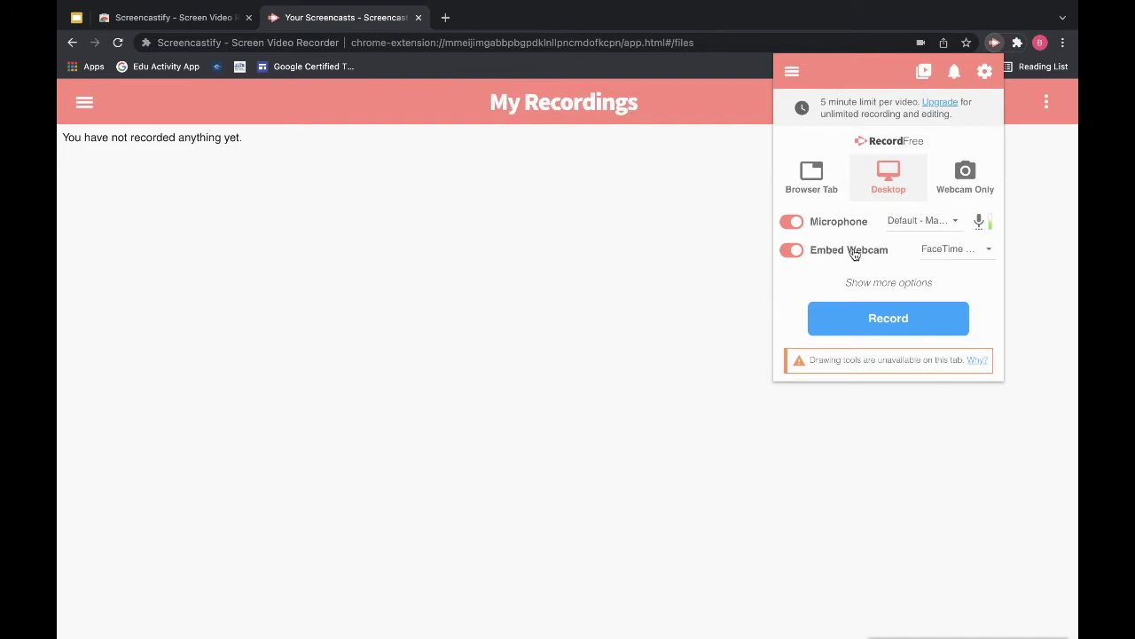
click(958, 253)
click(958, 254)
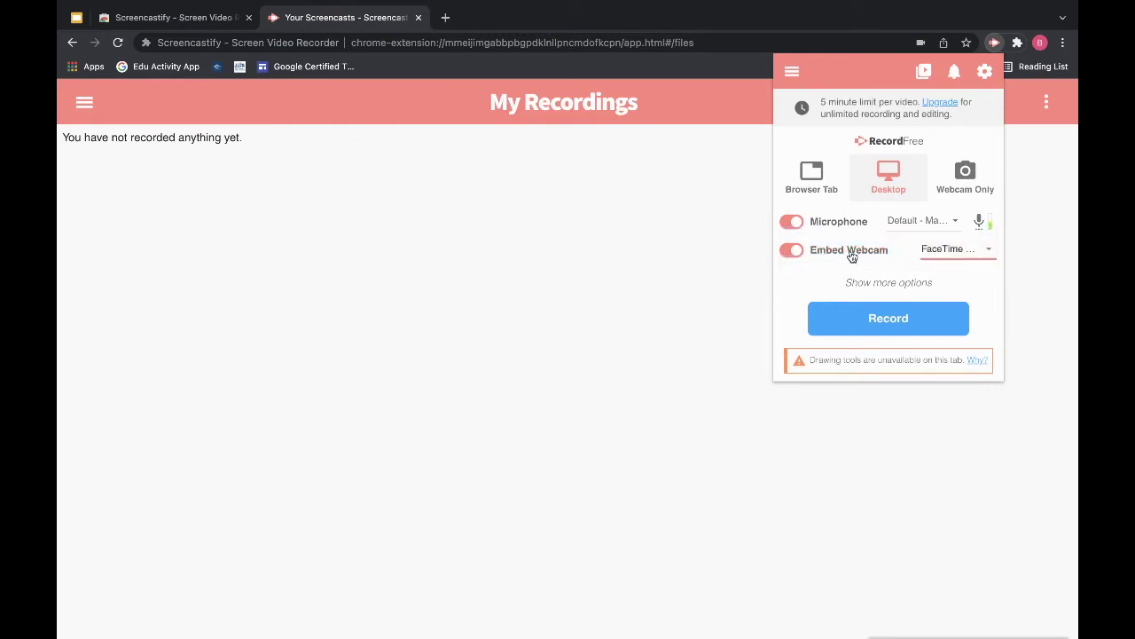
click(793, 250)
click(792, 222)
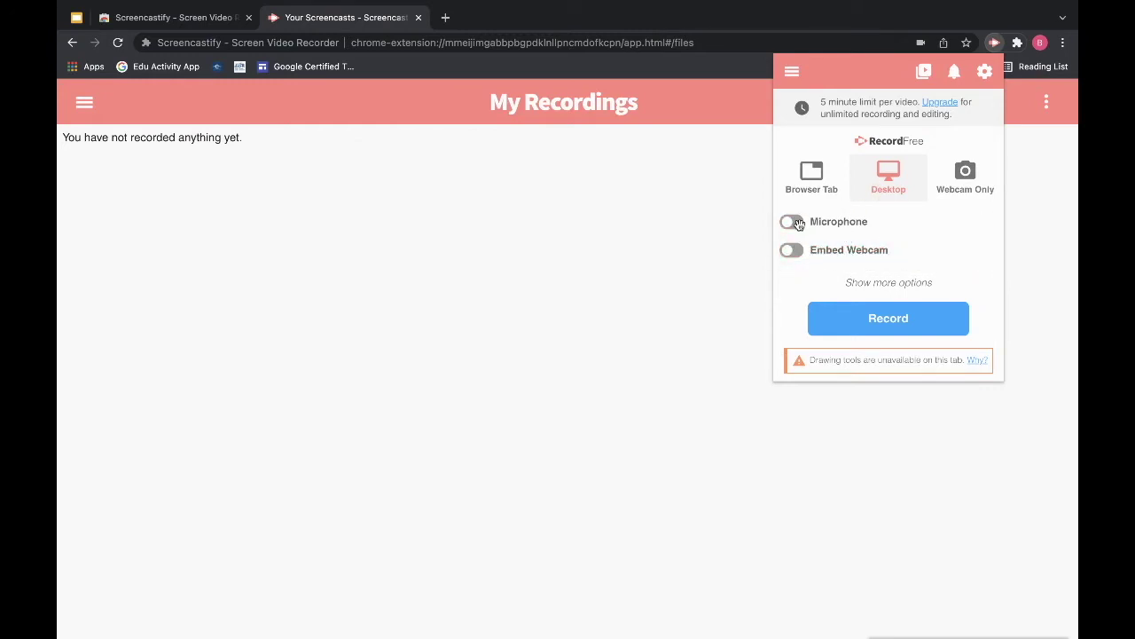
Start recording the Entire Screen and hide Chrome's screen-sharing notice.
click(874, 319)
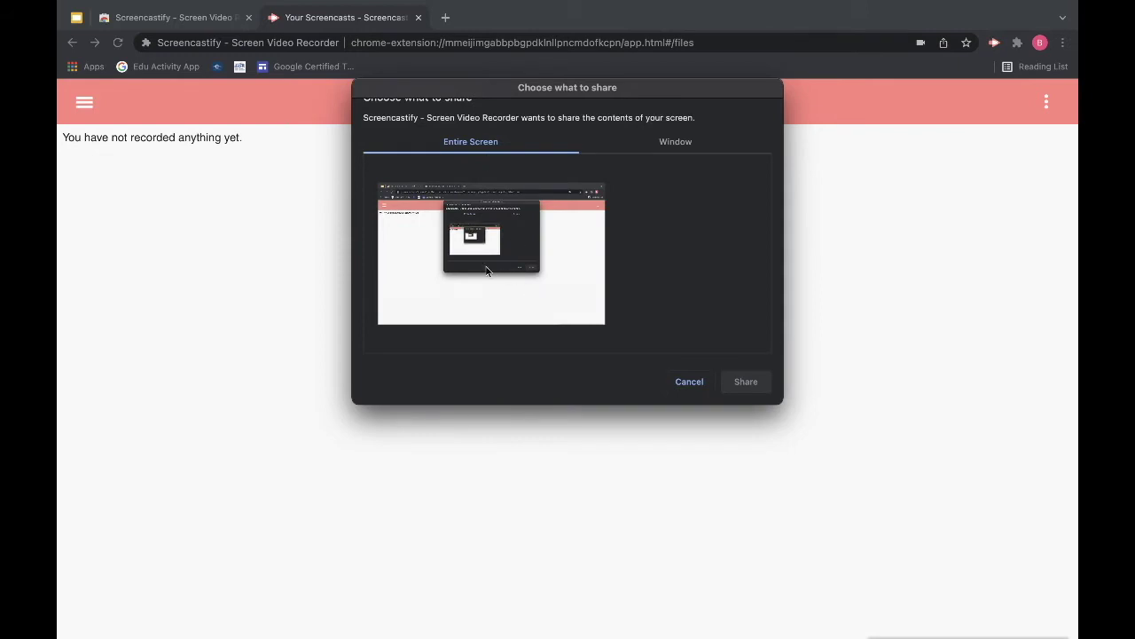
click(528, 290)
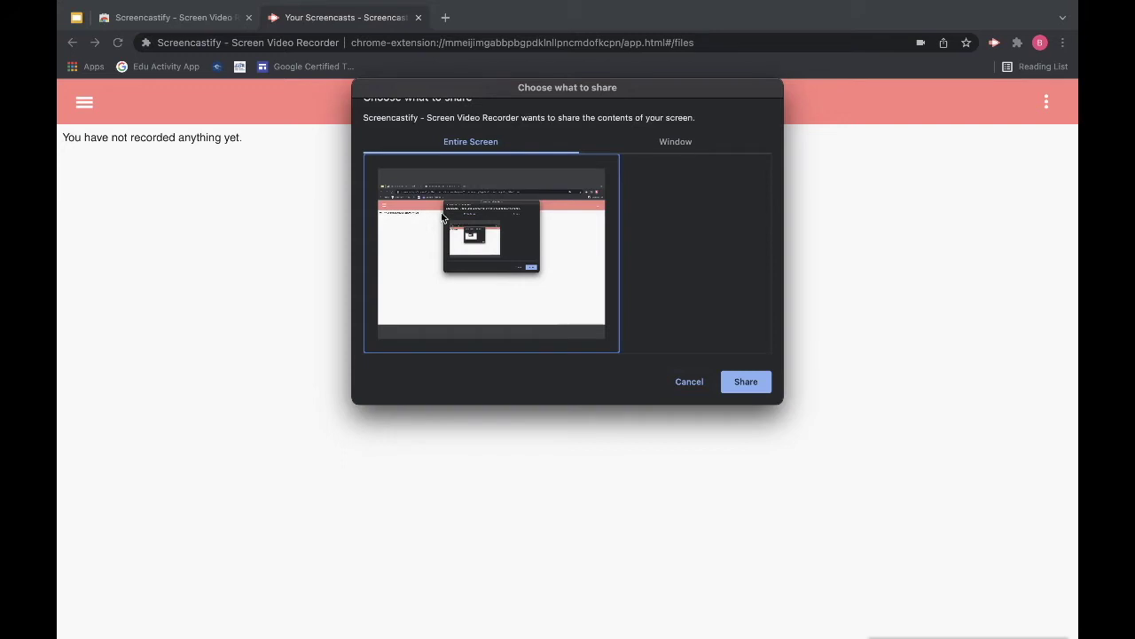
click(746, 383)
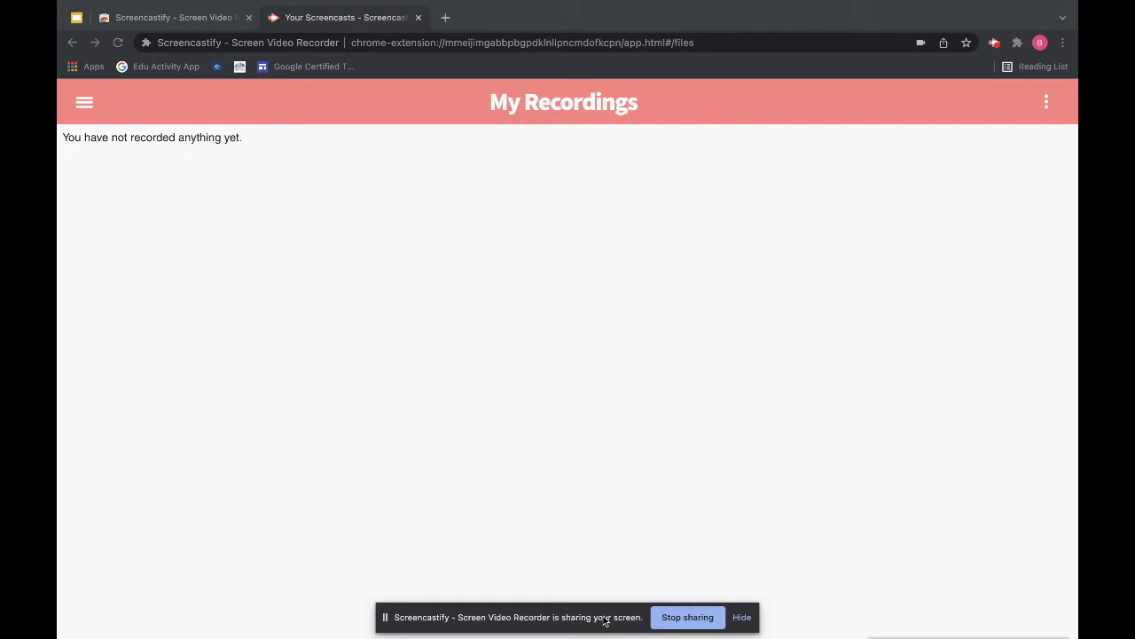
click(741, 617)
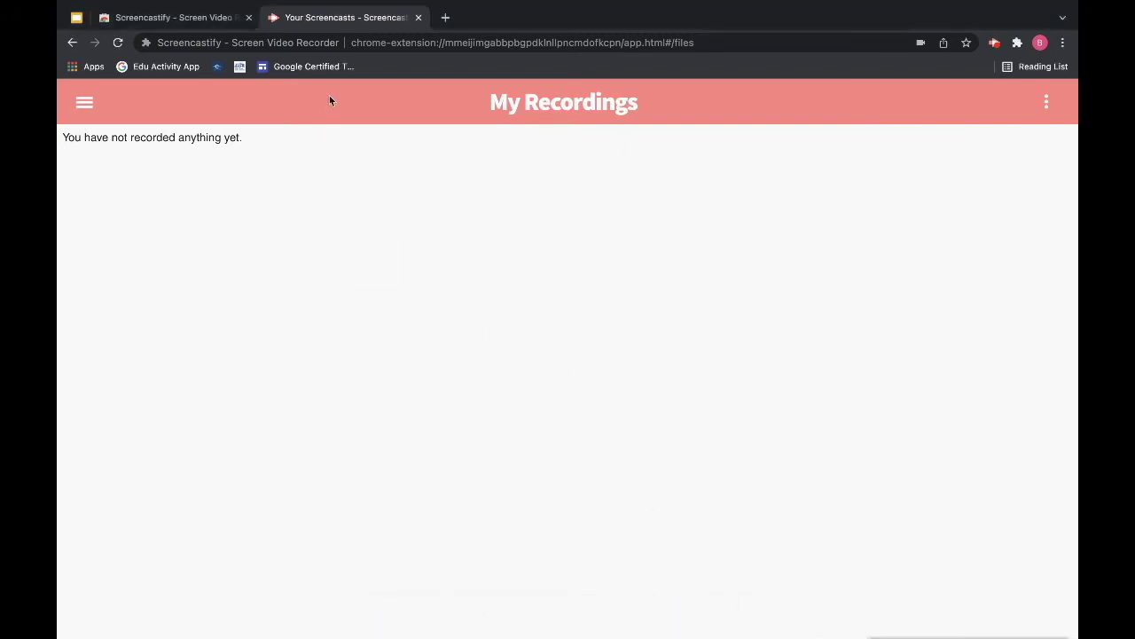
Switch to the Google Level 1 Educator deck and page through slides 2–5.
click(142, 21)
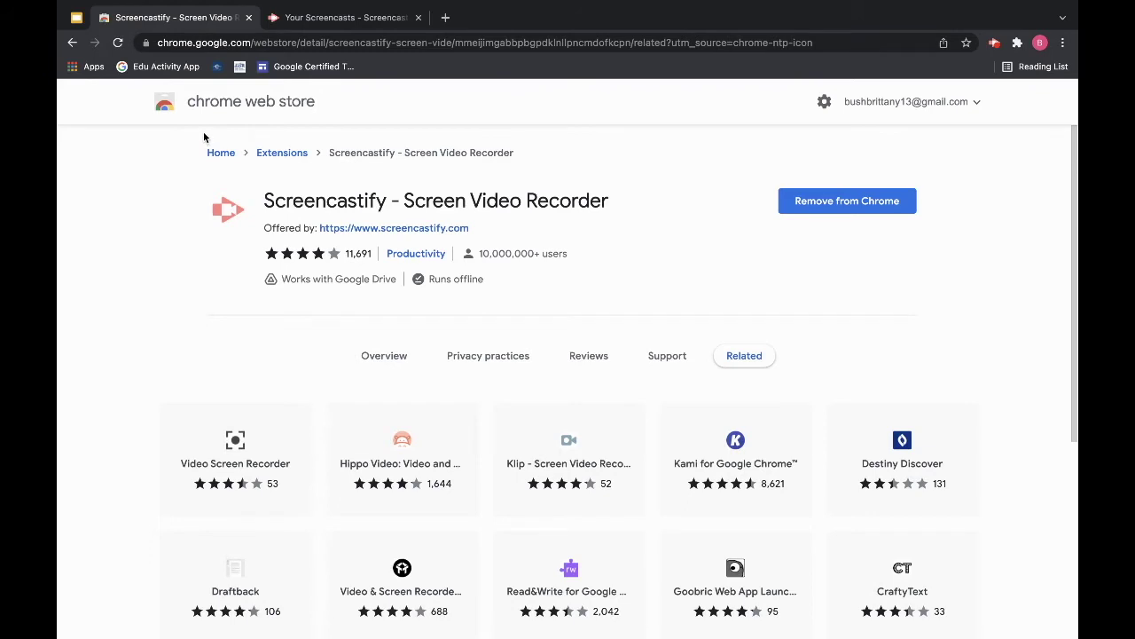
click(75, 19)
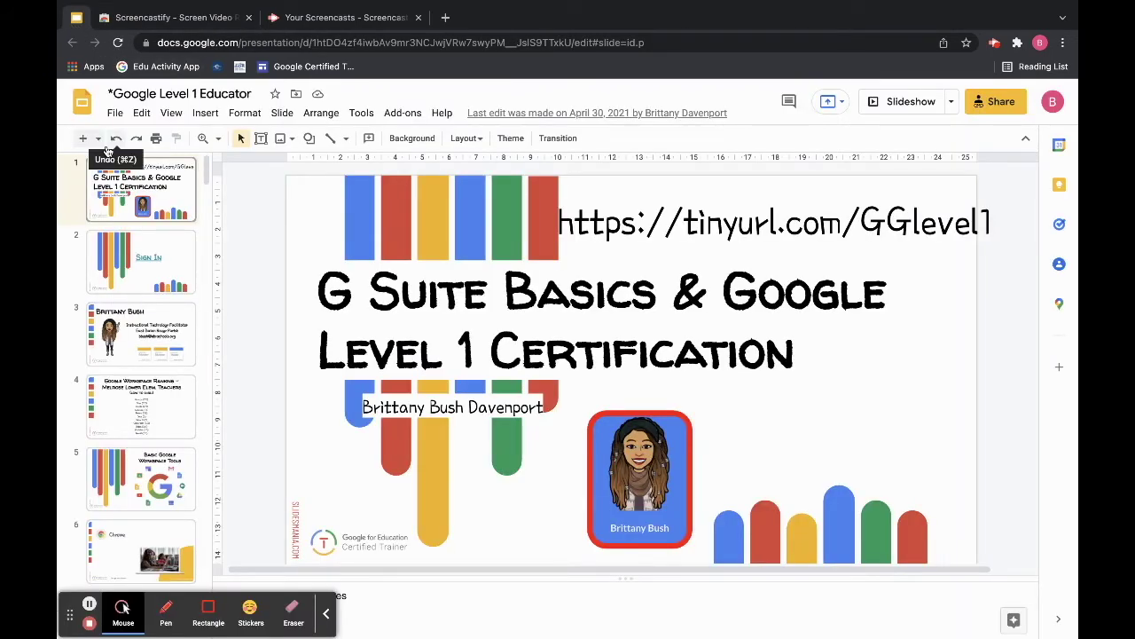
click(140, 261)
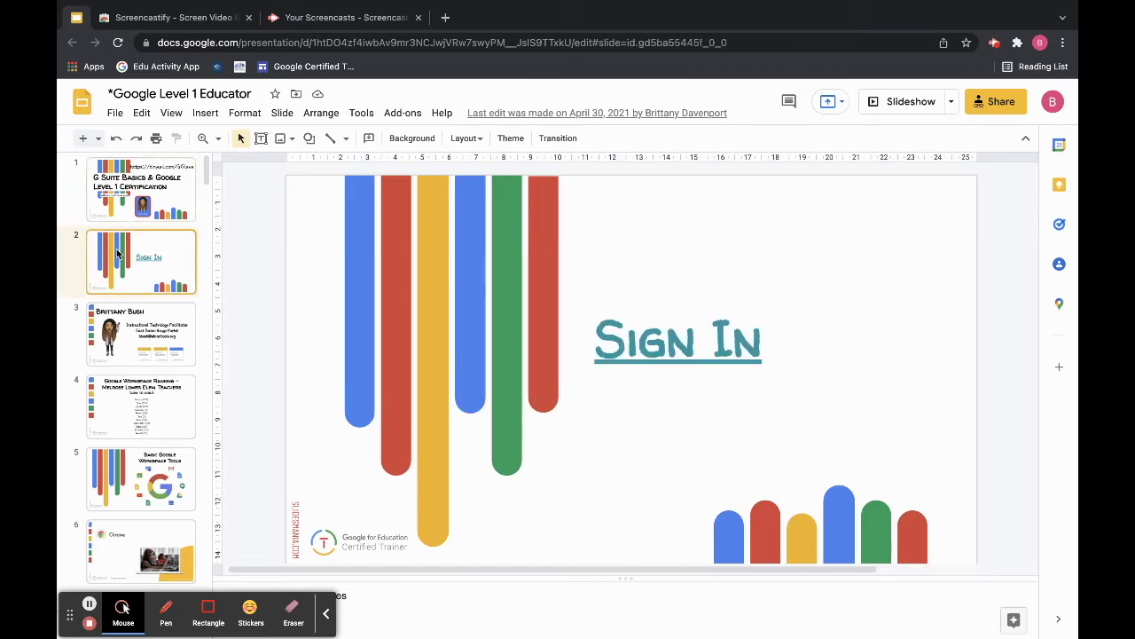
click(140, 334)
click(137, 413)
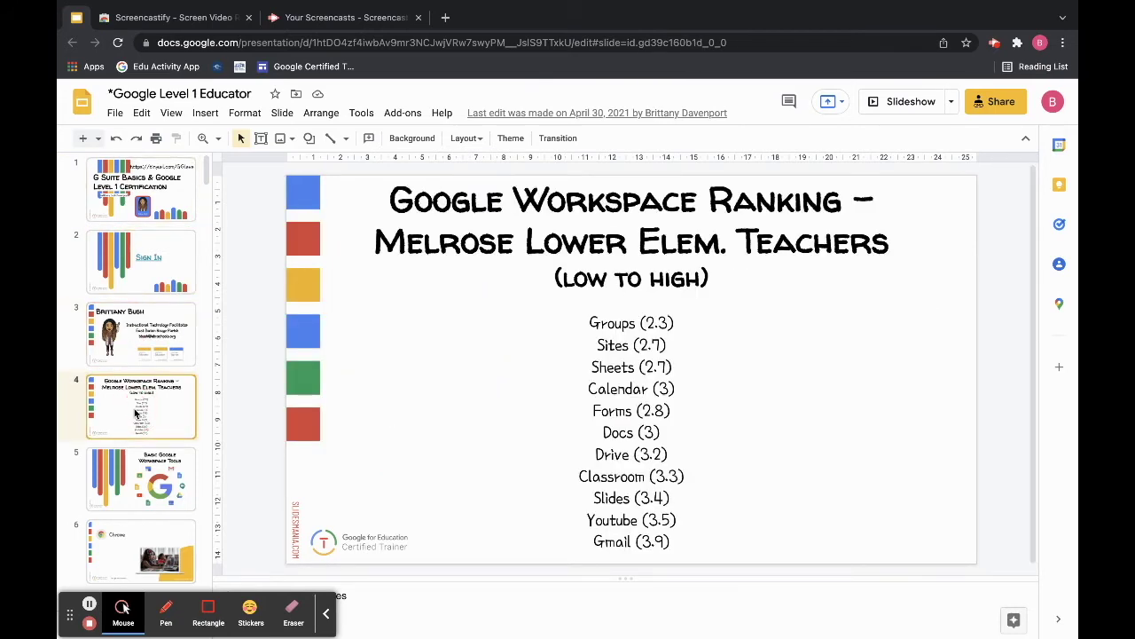
click(140, 482)
scroll(138, 523, down, 1)
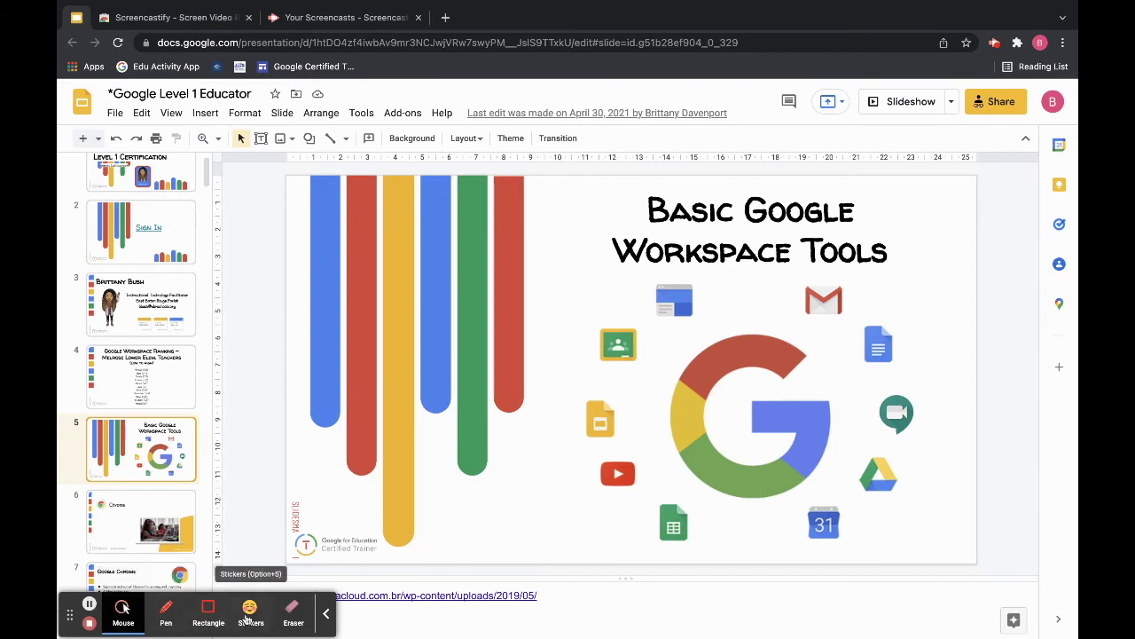
Show the Mouse click-effect choices, then click the slide's app-icon image and title.
click(122, 612)
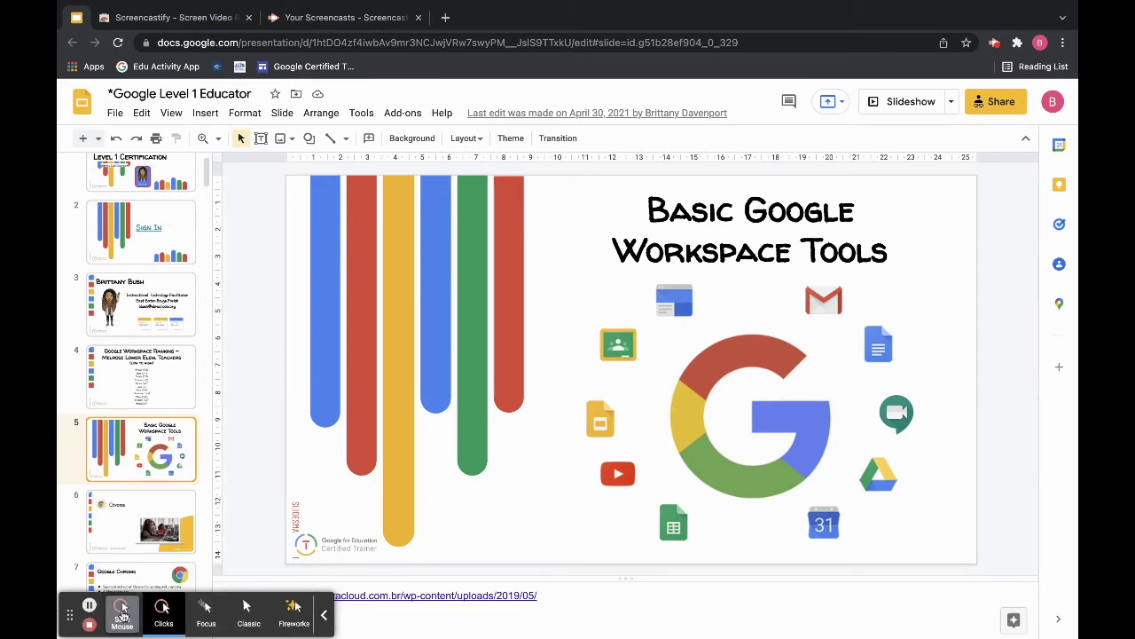
click(574, 297)
click(572, 227)
key(Escape)
click(657, 256)
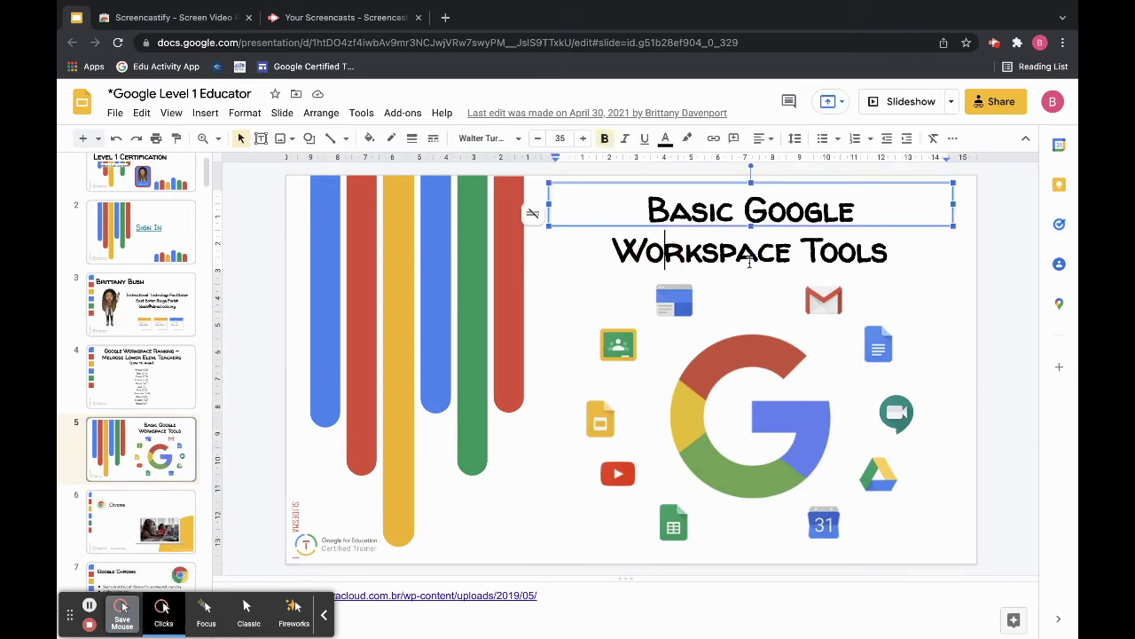
click(823, 251)
Try the Focus and Classic effects, settle on Fireworks over the slide, and collapse the tool strip.
click(205, 612)
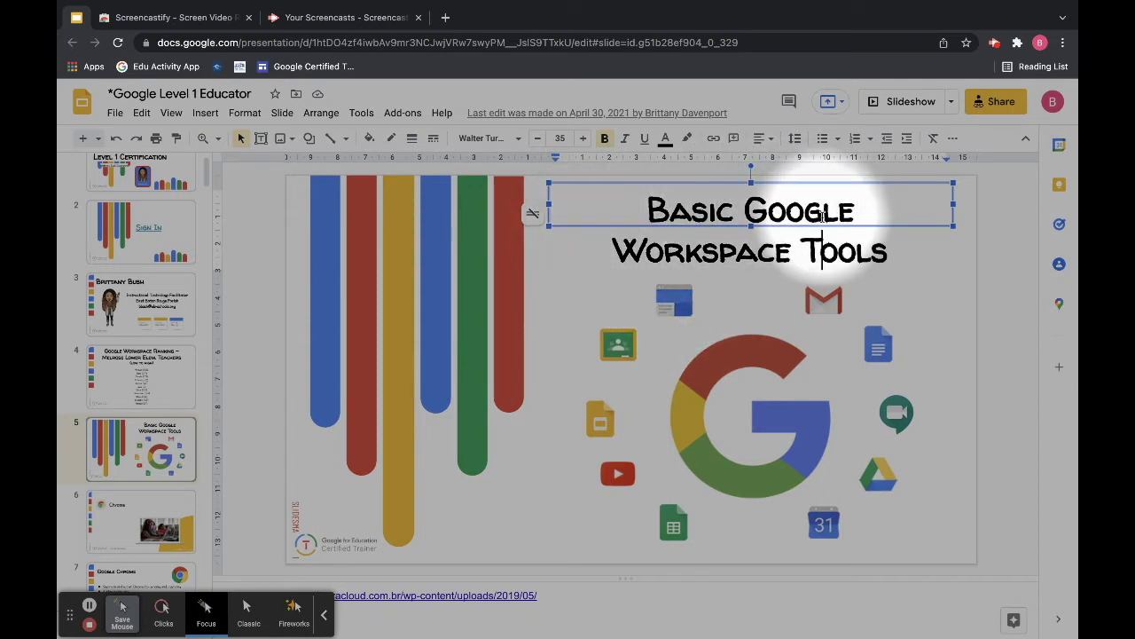
click(251, 614)
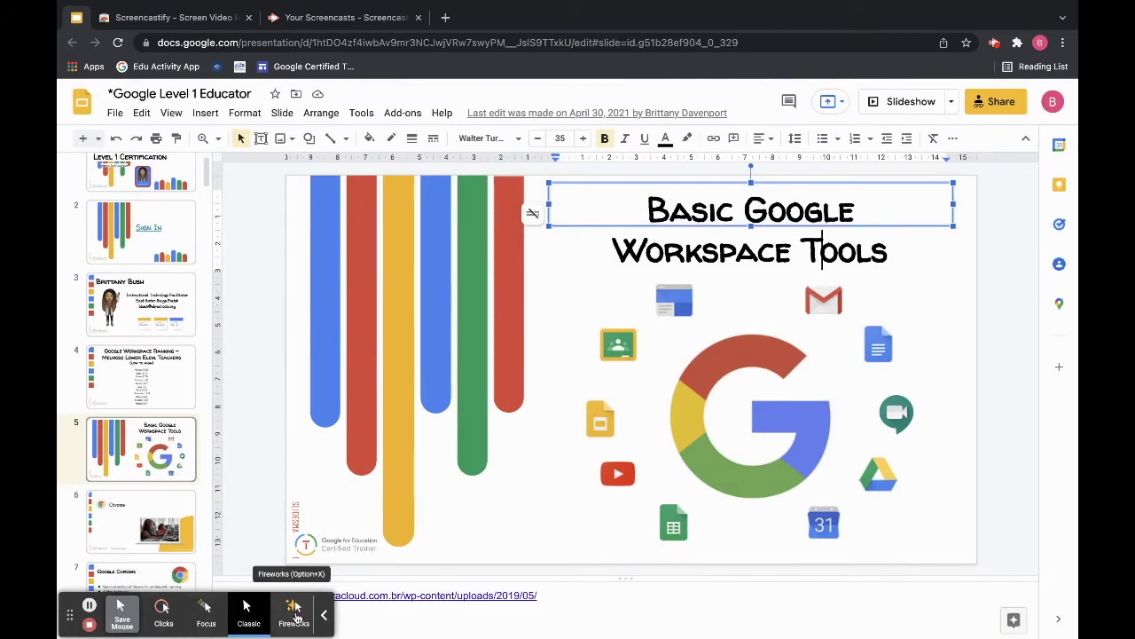
click(295, 613)
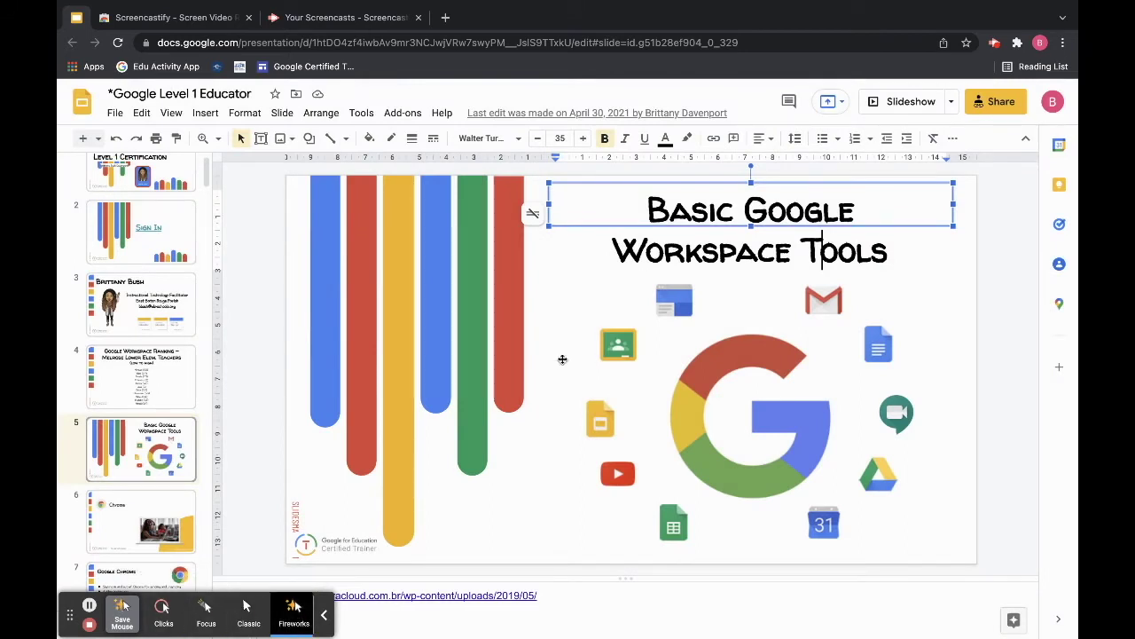
click(582, 306)
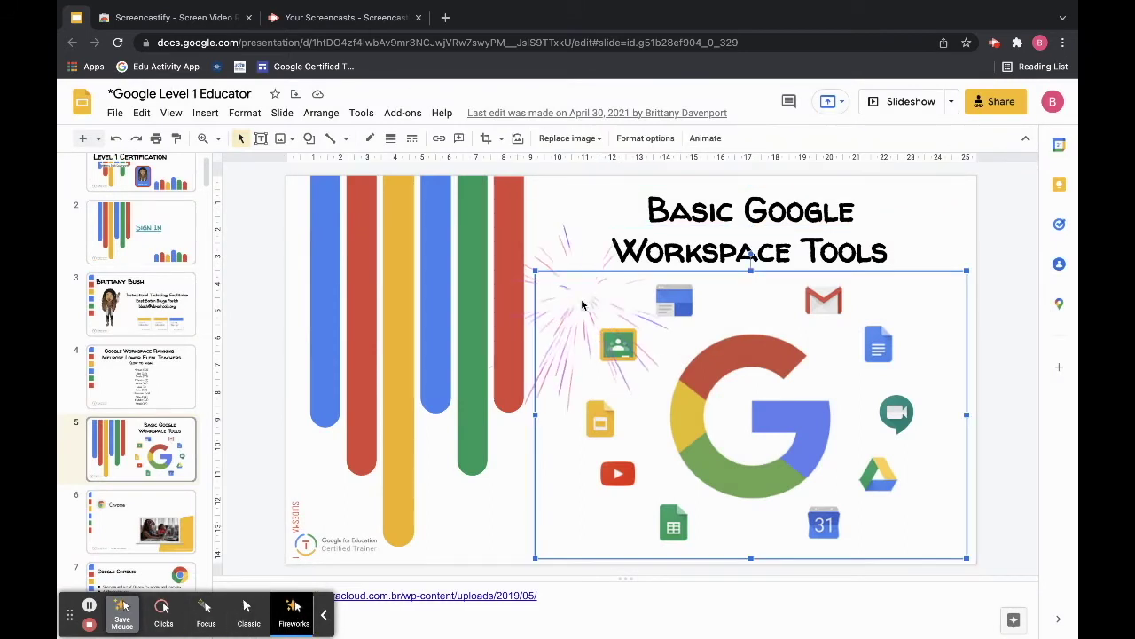
click(913, 220)
click(632, 241)
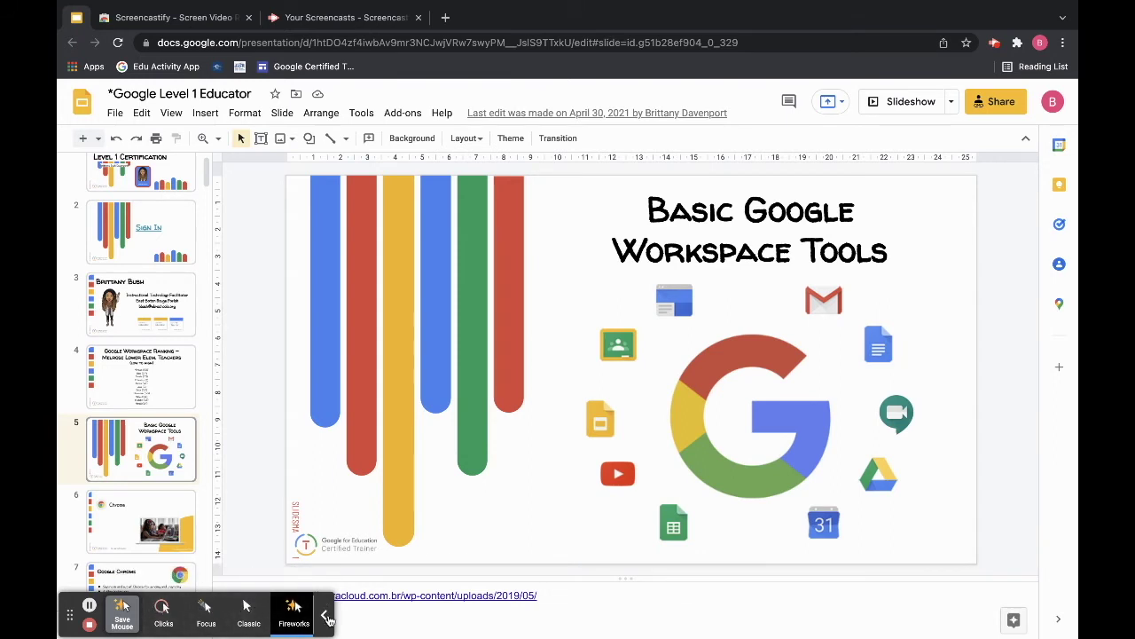
click(325, 618)
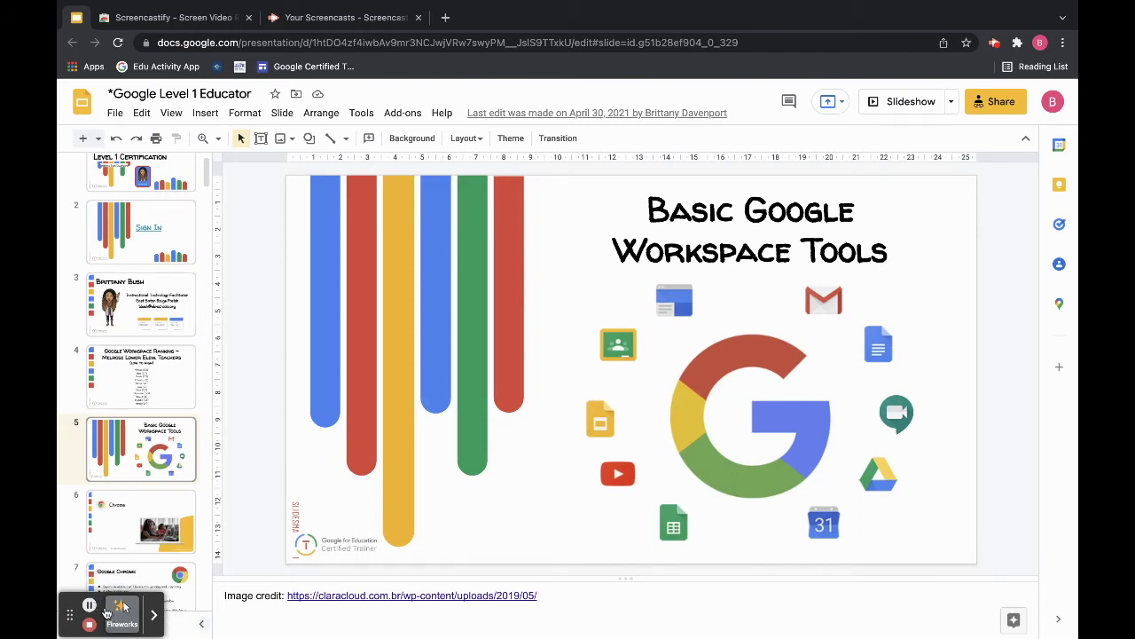
Pause the recording, go to slide 12 (Drive), resume recording, and bring up the recording controls.
click(90, 607)
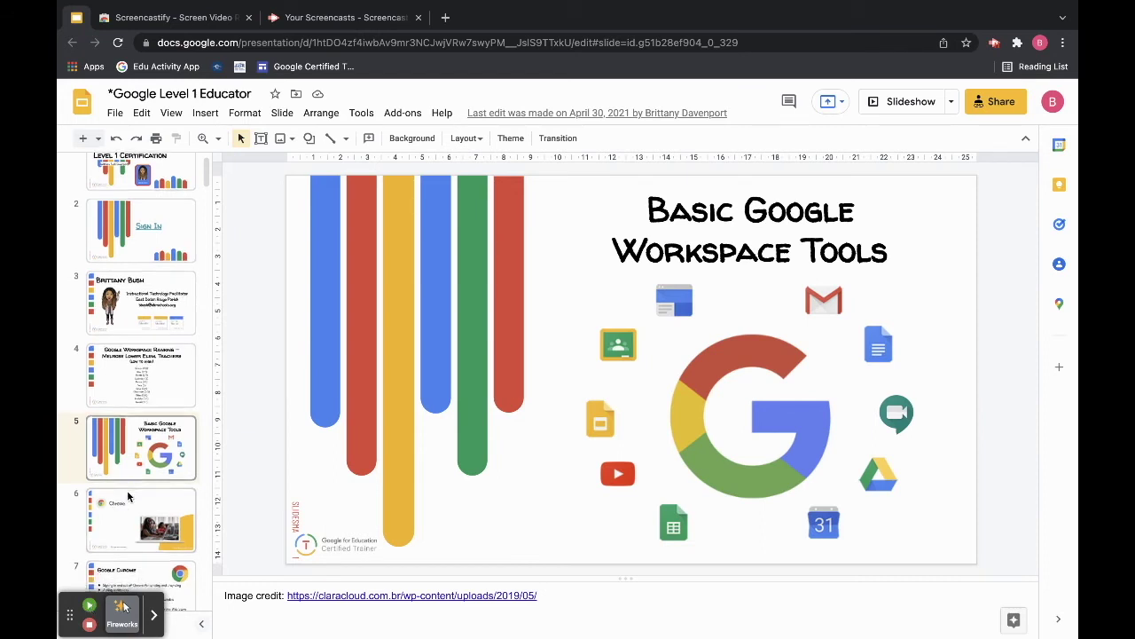
scroll(133, 426, down, 6)
click(131, 425)
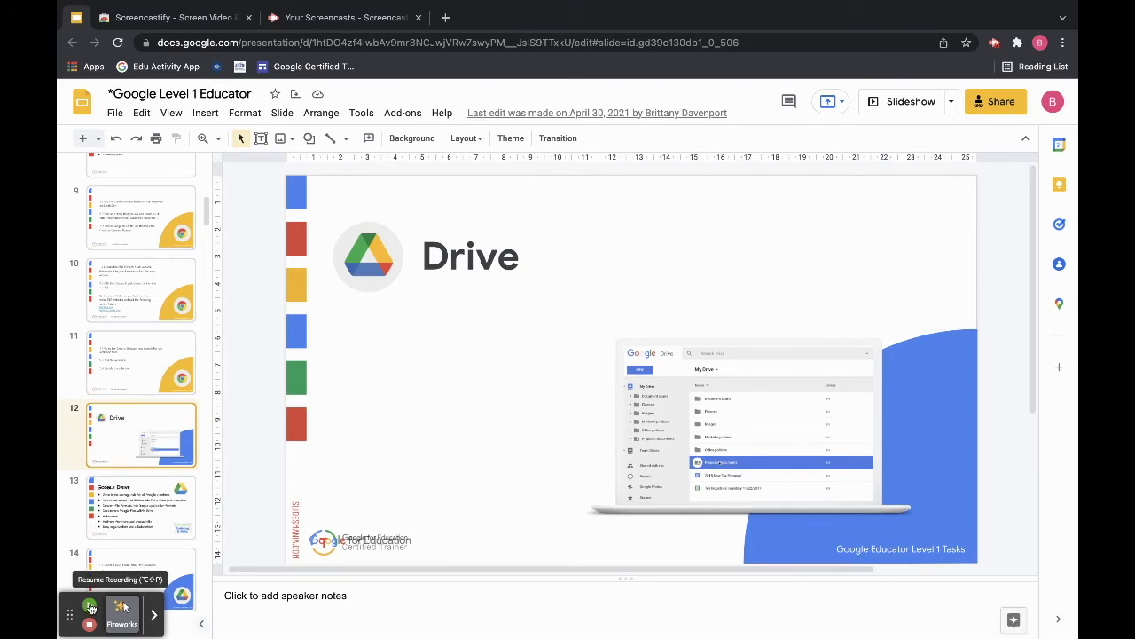
click(90, 608)
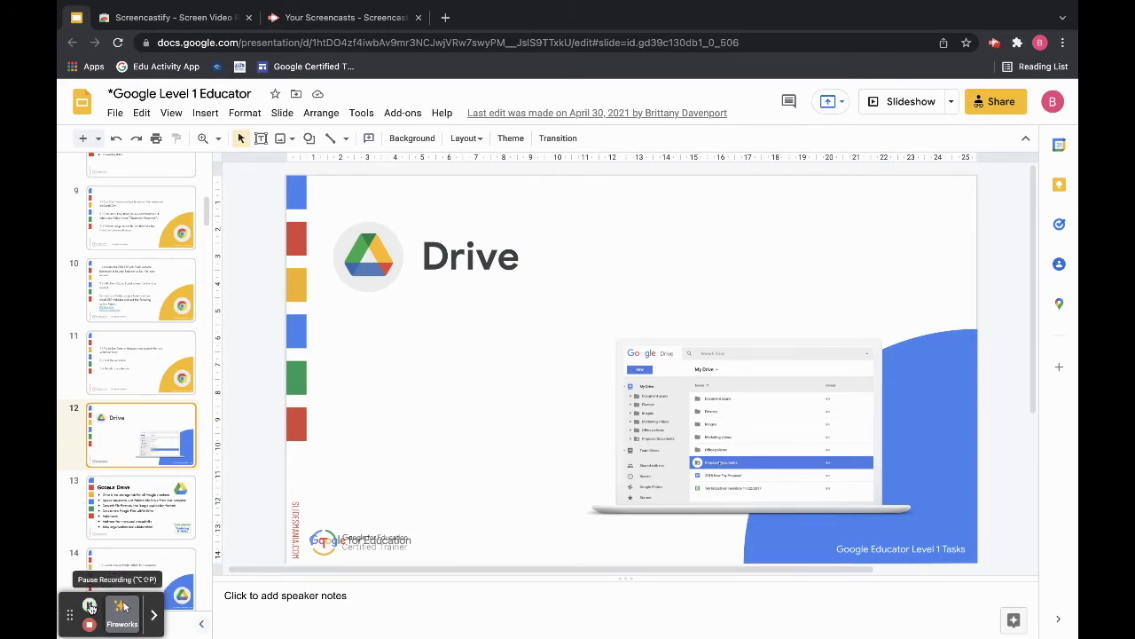
click(995, 45)
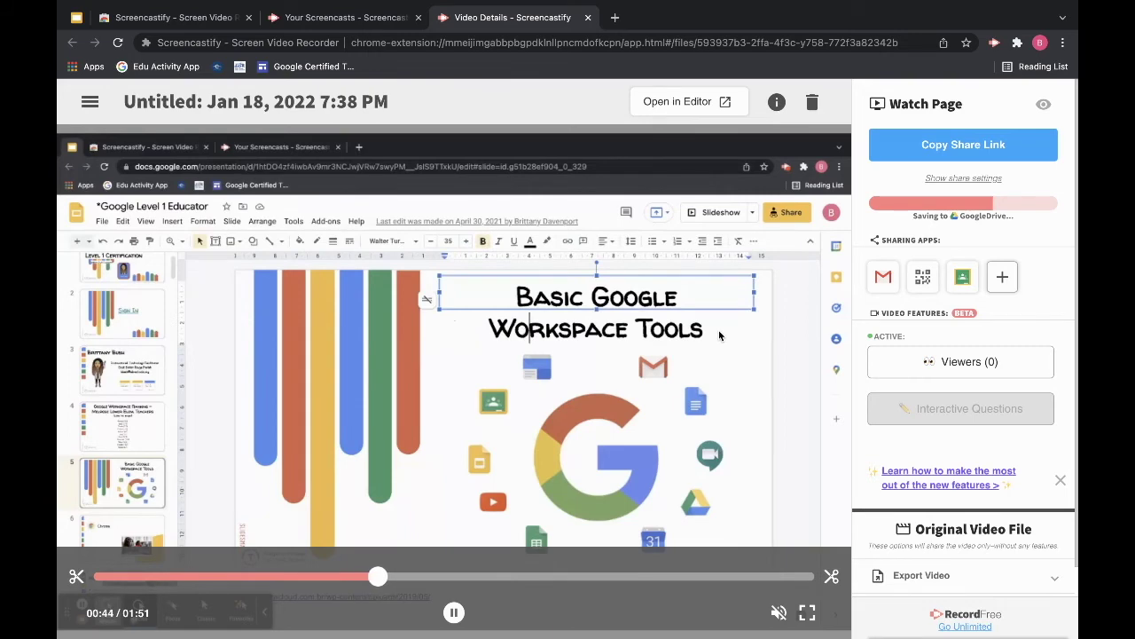
Open the recording in the editor, dismissing the wait-for-upload notice.
click(671, 103)
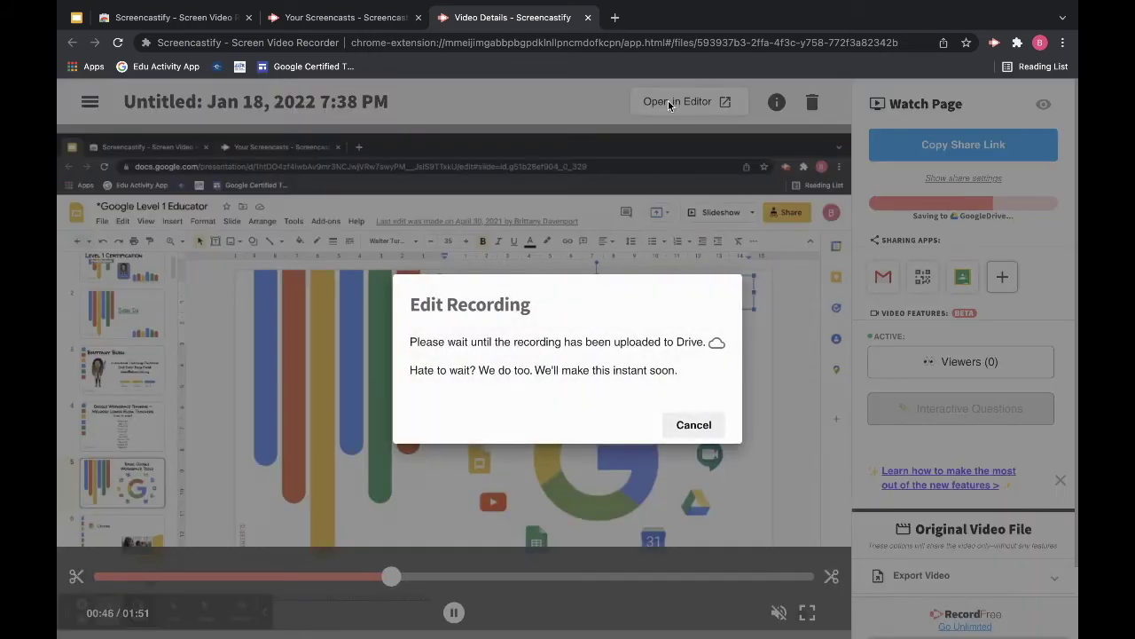
click(687, 429)
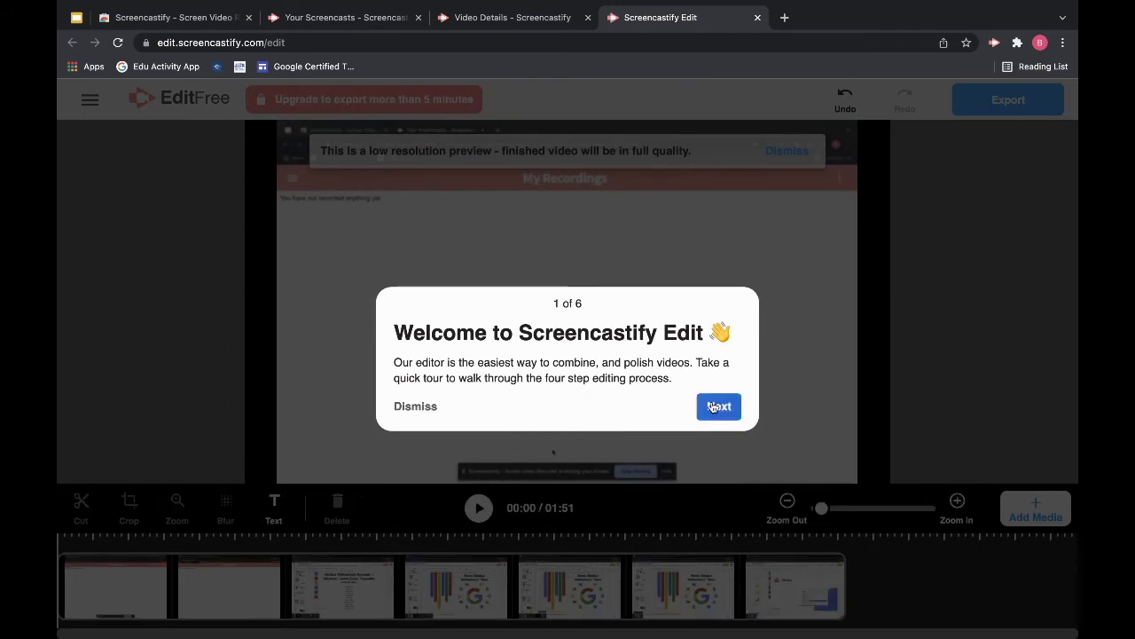
Close the welcome tour, select the clip, and place the playhead at 00:46.
click(415, 407)
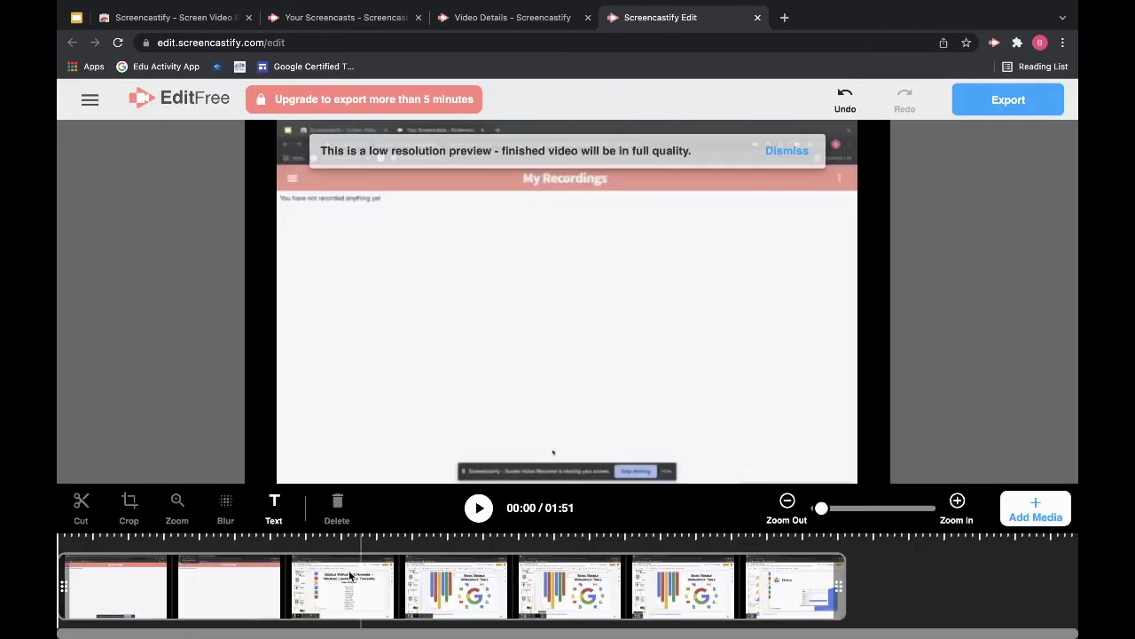
click(117, 594)
click(186, 592)
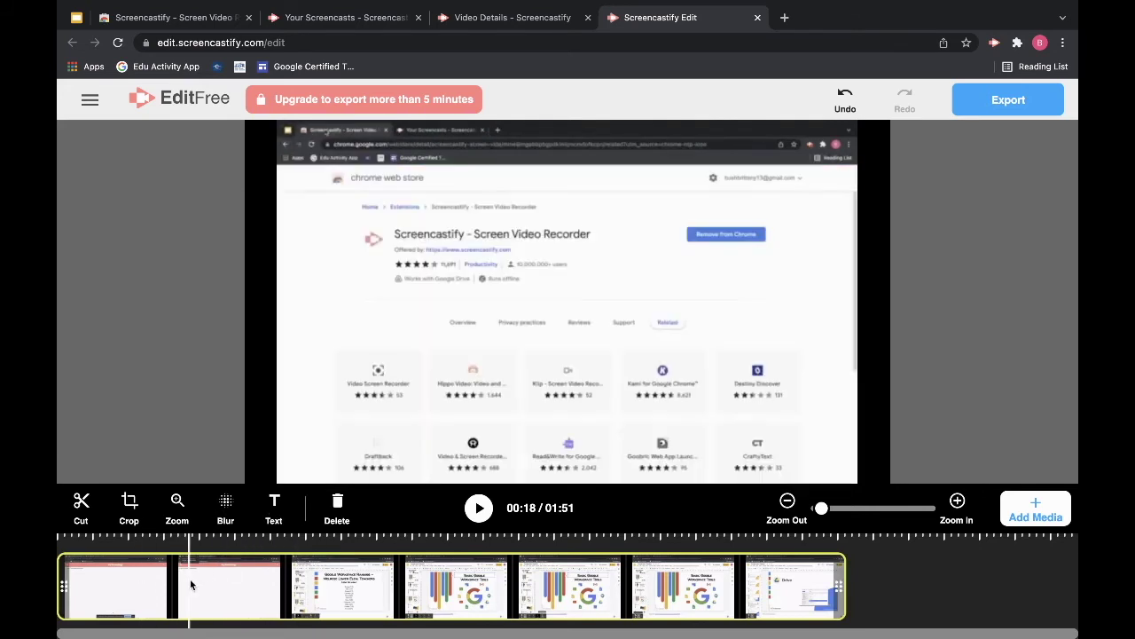
click(356, 591)
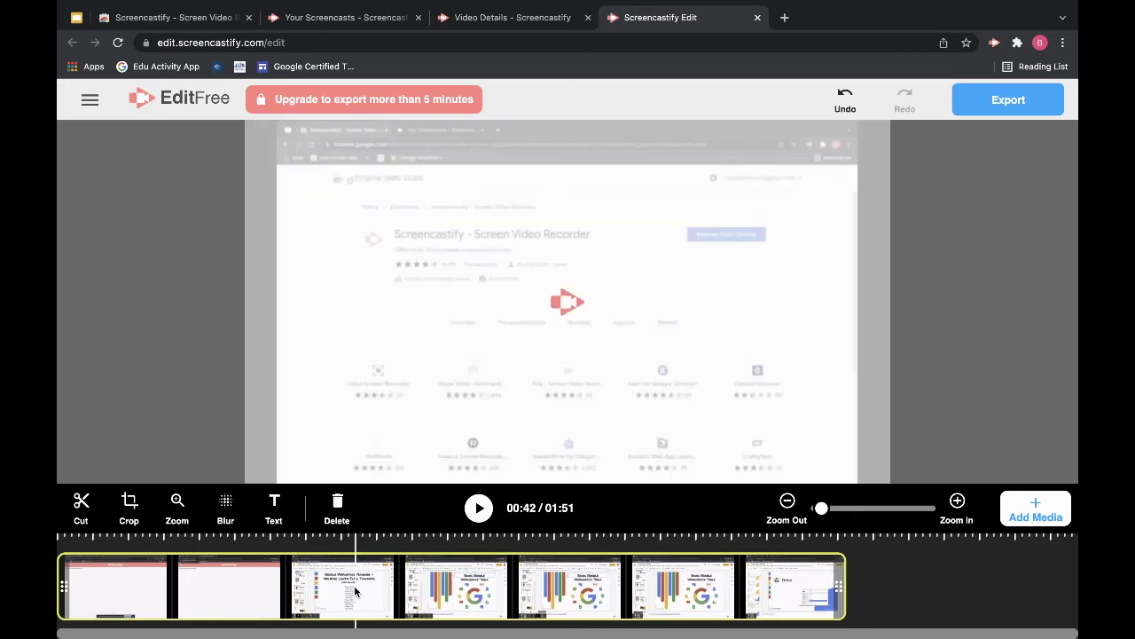
click(421, 591)
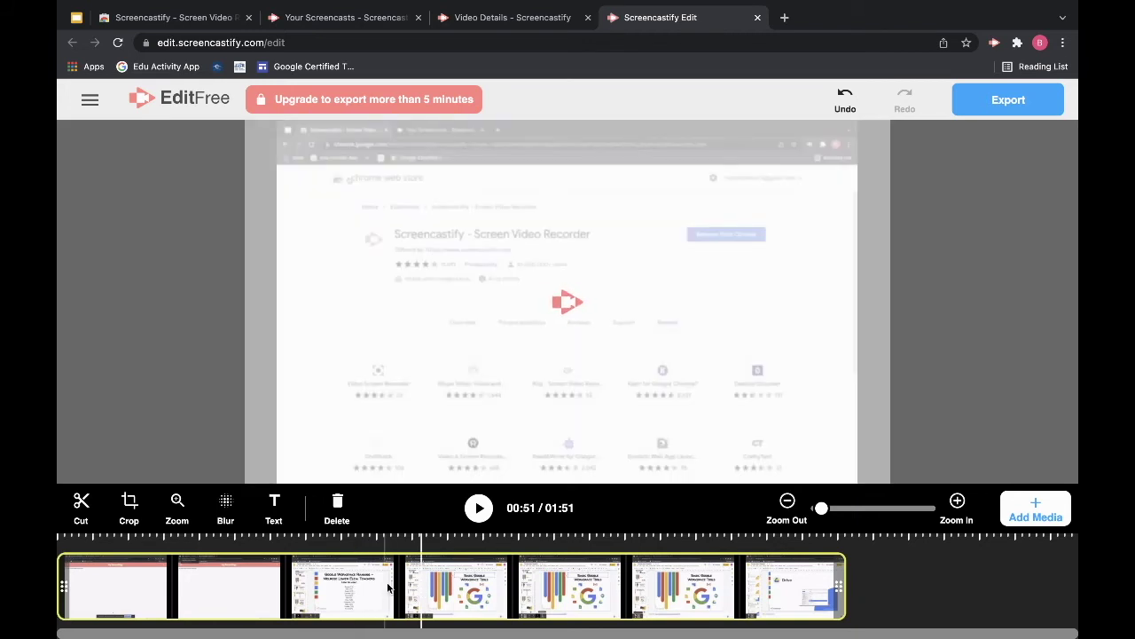
click(385, 589)
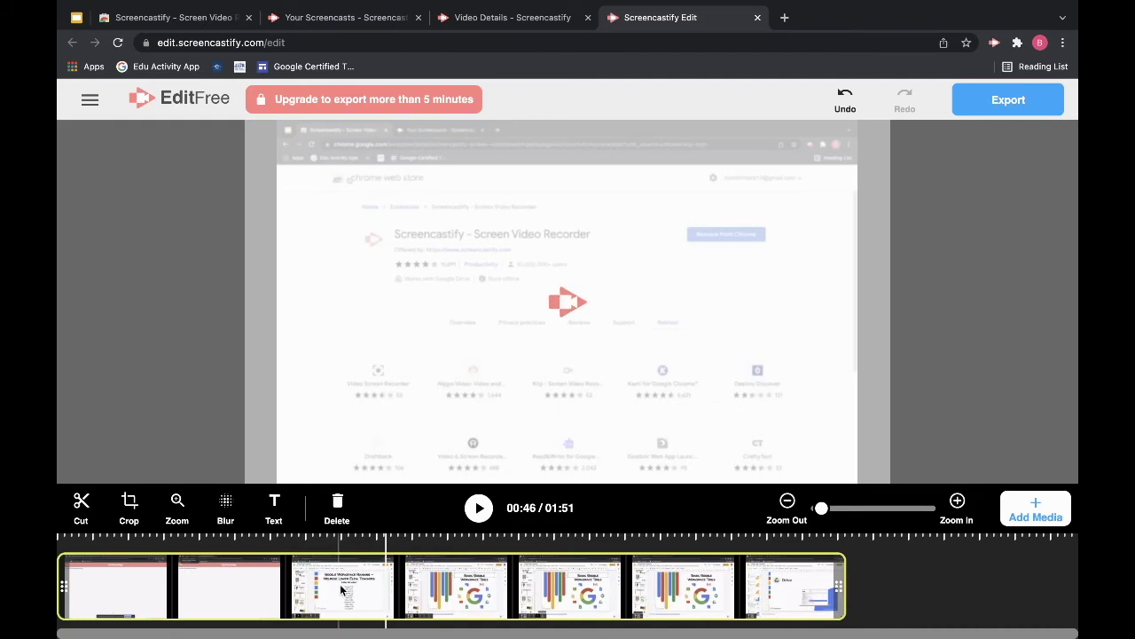
Add a 00:46 zoom framed on the 'Basic Google Workspace Tools' title and preview it.
click(178, 506)
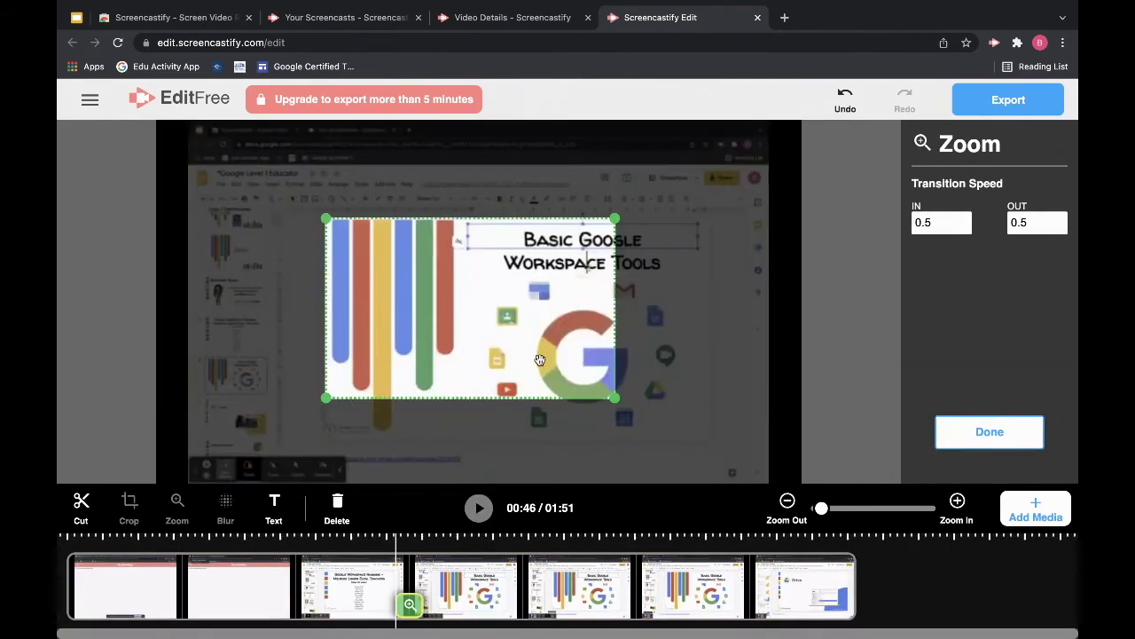
drag(537, 358, 575, 365)
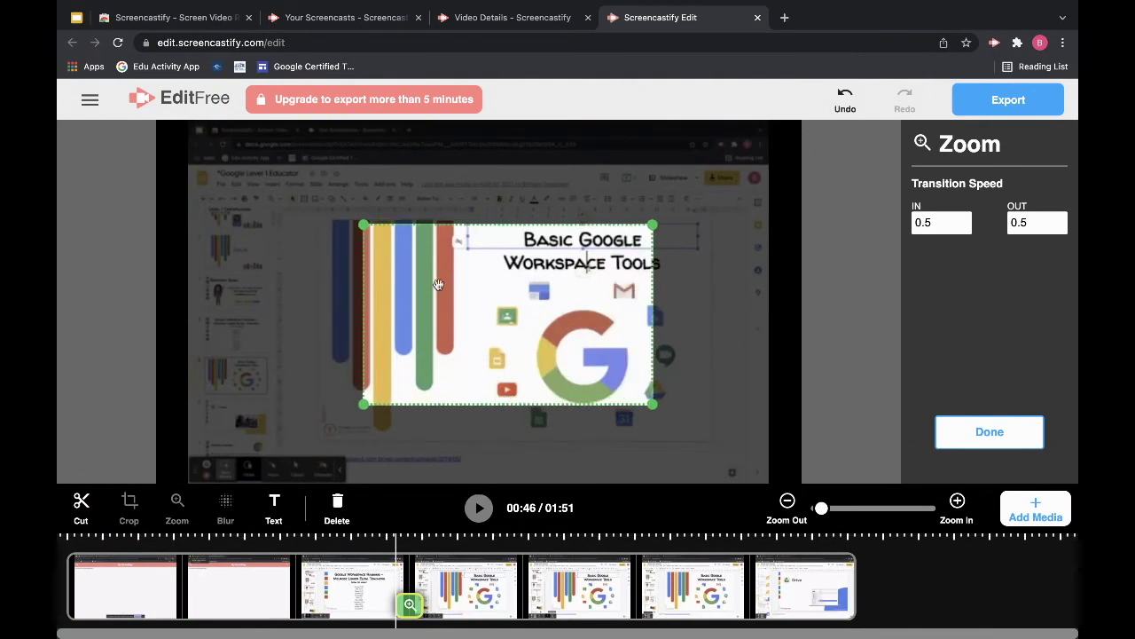
drag(362, 225, 476, 294)
drag(537, 359, 555, 281)
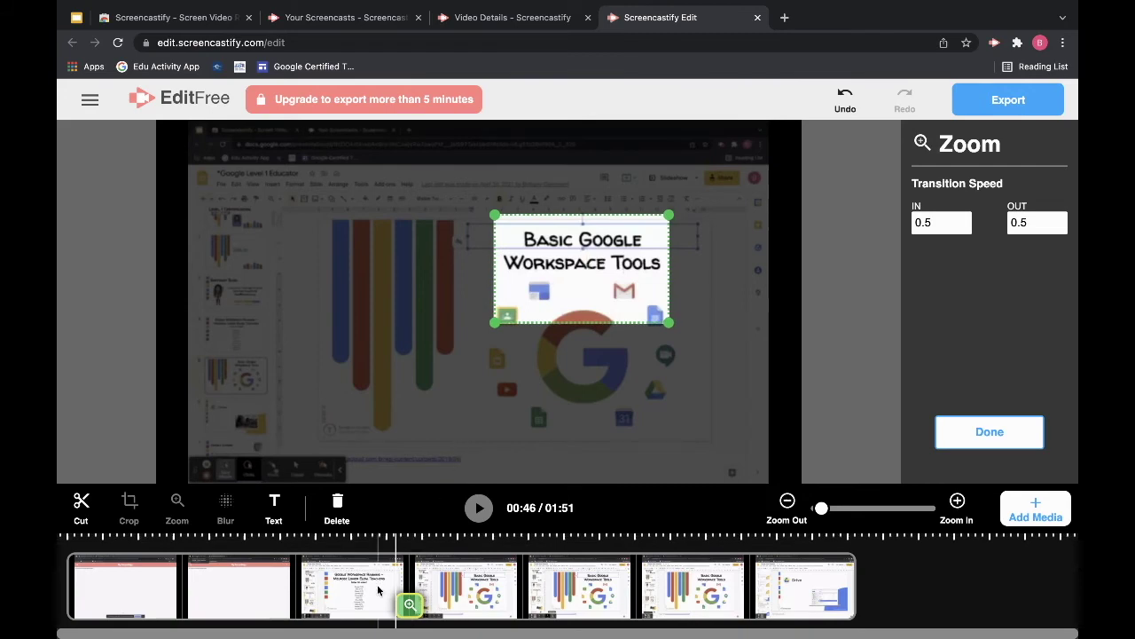
click(379, 535)
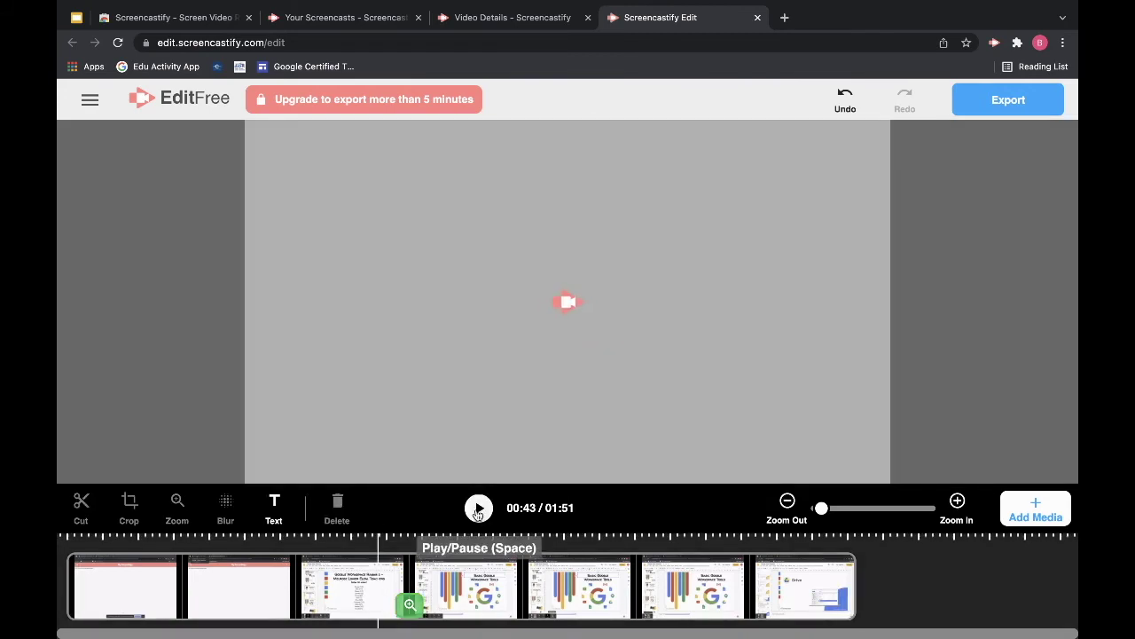
click(478, 509)
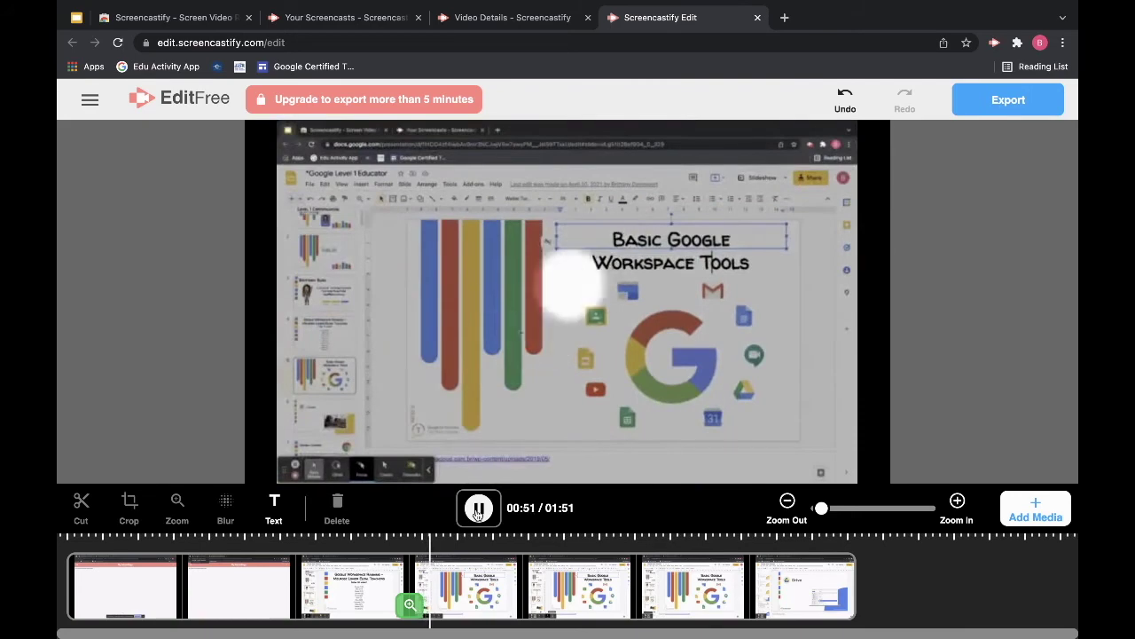
click(477, 512)
Split the clip near 01:02 and trim both sides of the split, bringing the video to 01:41.
click(507, 600)
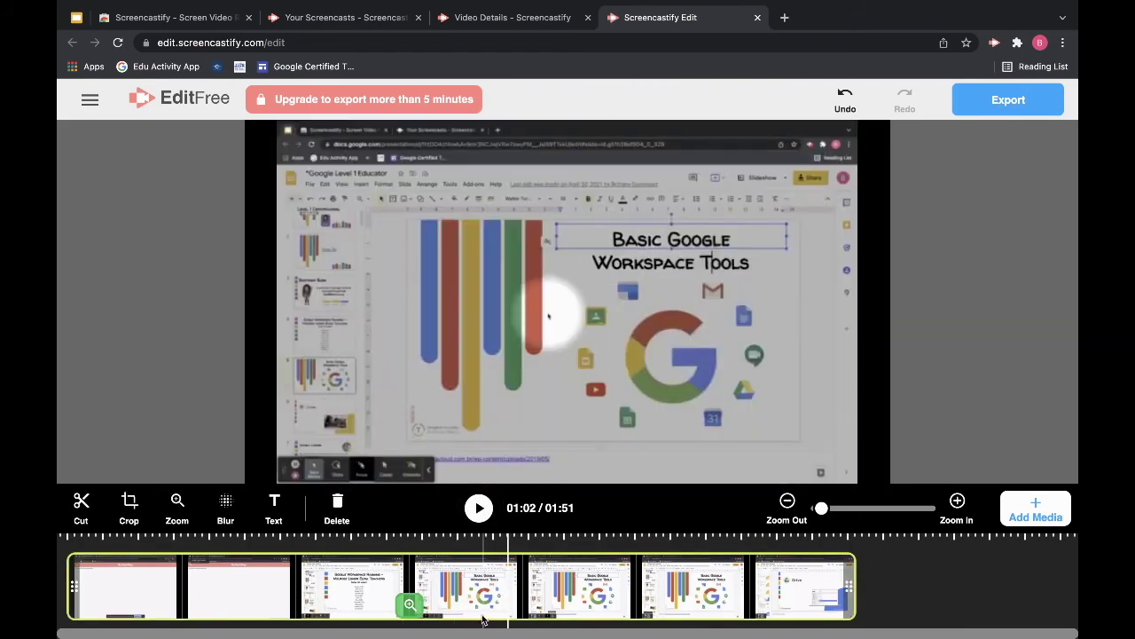
click(507, 602)
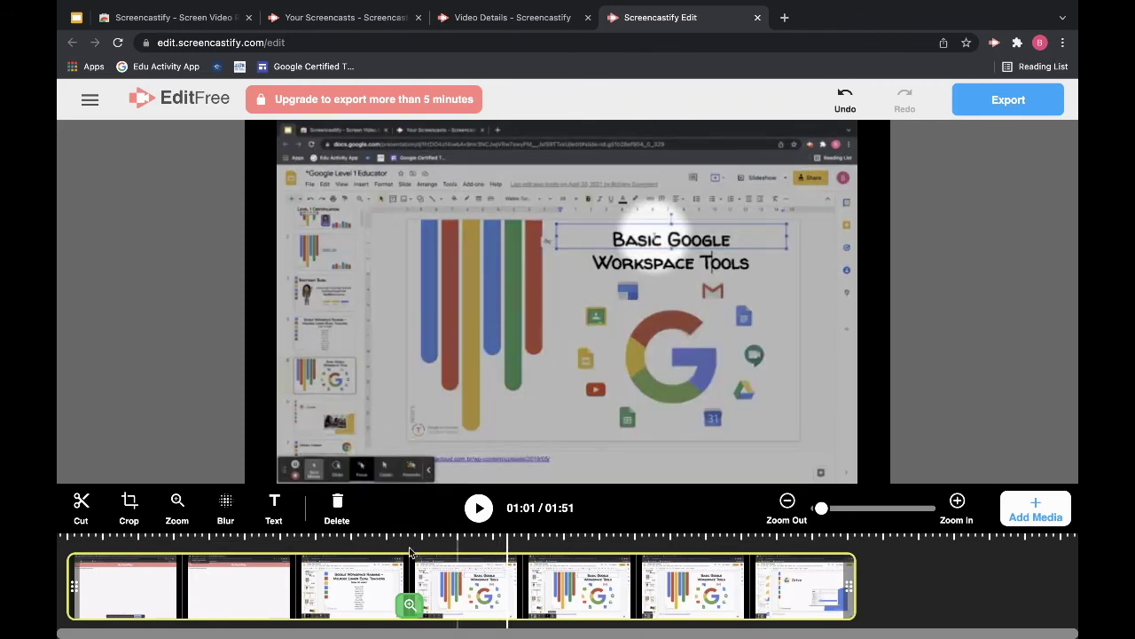
click(80, 507)
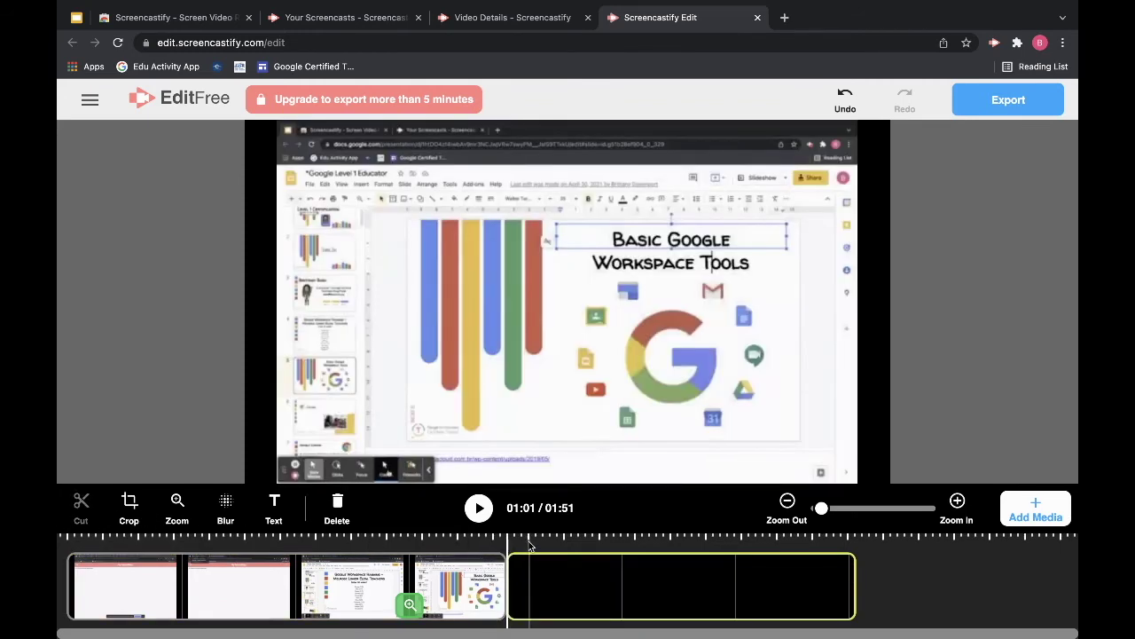
drag(512, 585, 548, 585)
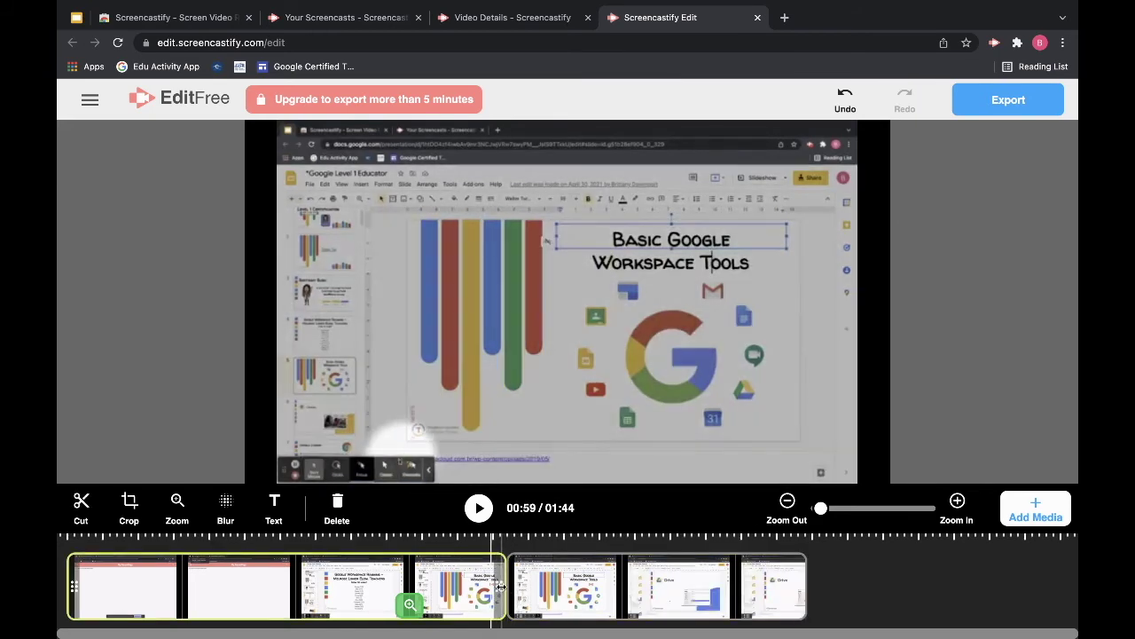
drag(501, 585, 485, 588)
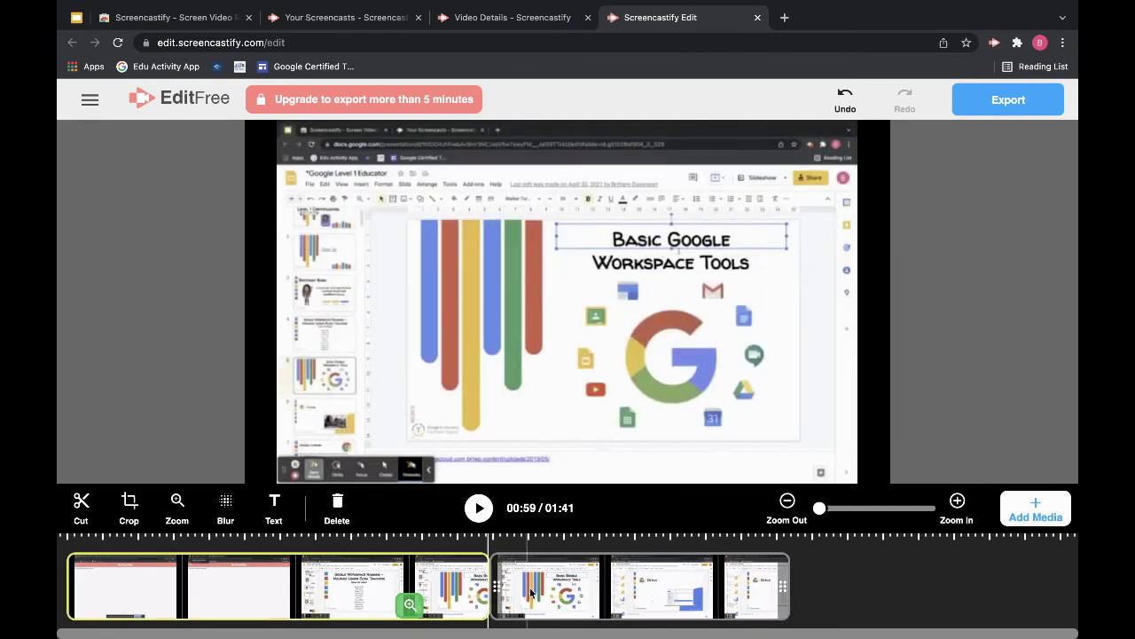
click(535, 593)
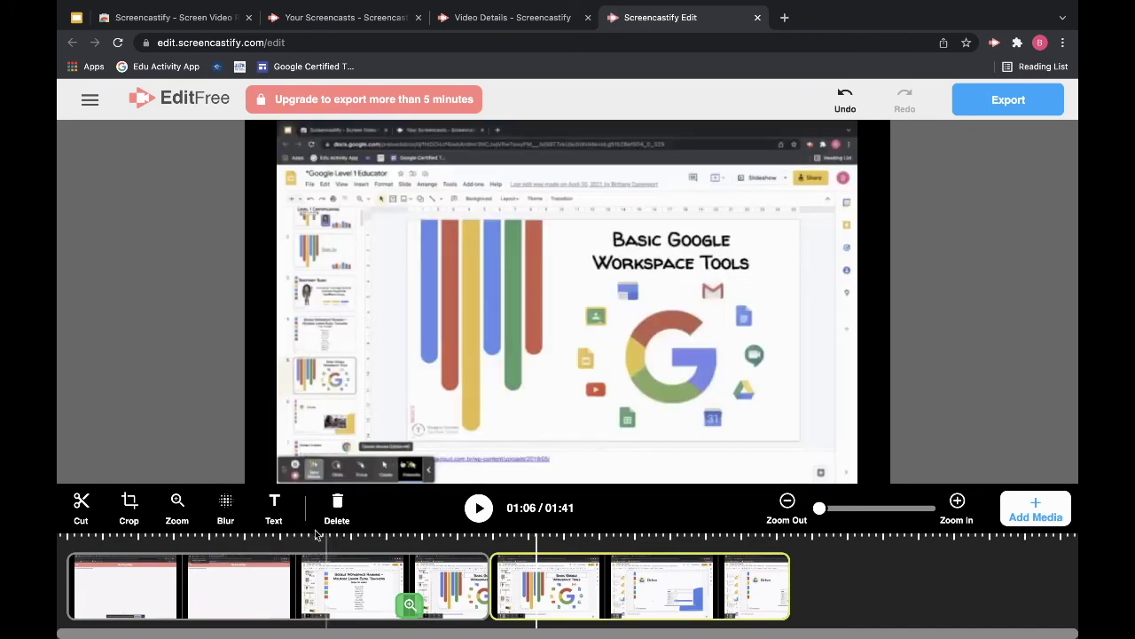
Add a text box at 01:06 on the slide's lower middle reading 'Please look at this!'.
click(274, 505)
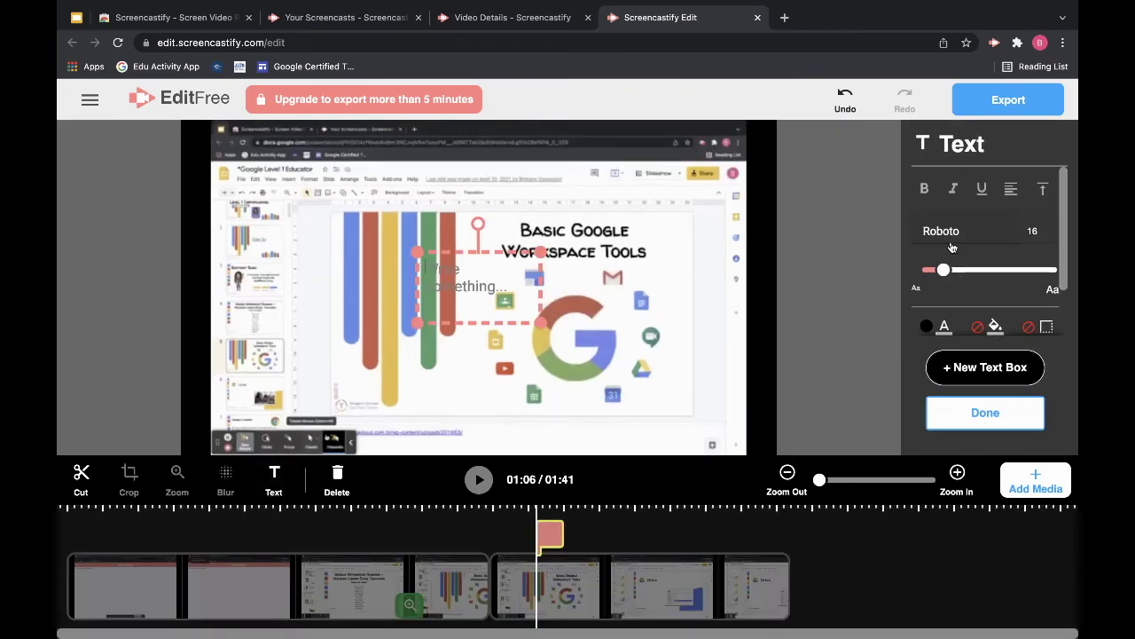
drag(468, 299, 448, 396)
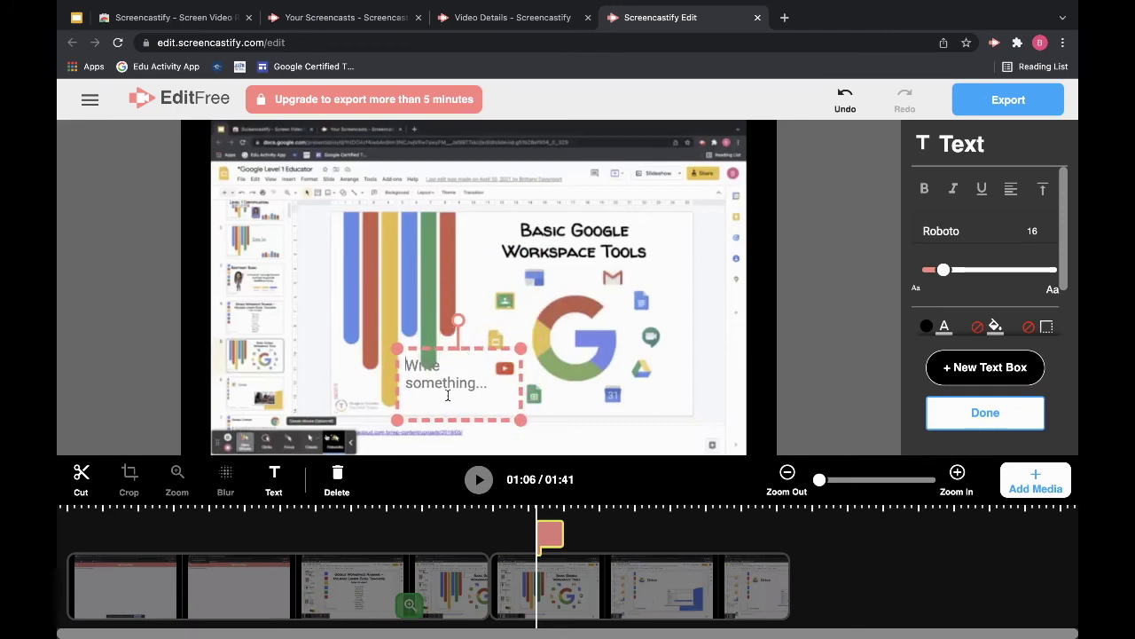
text(Please look at this!)
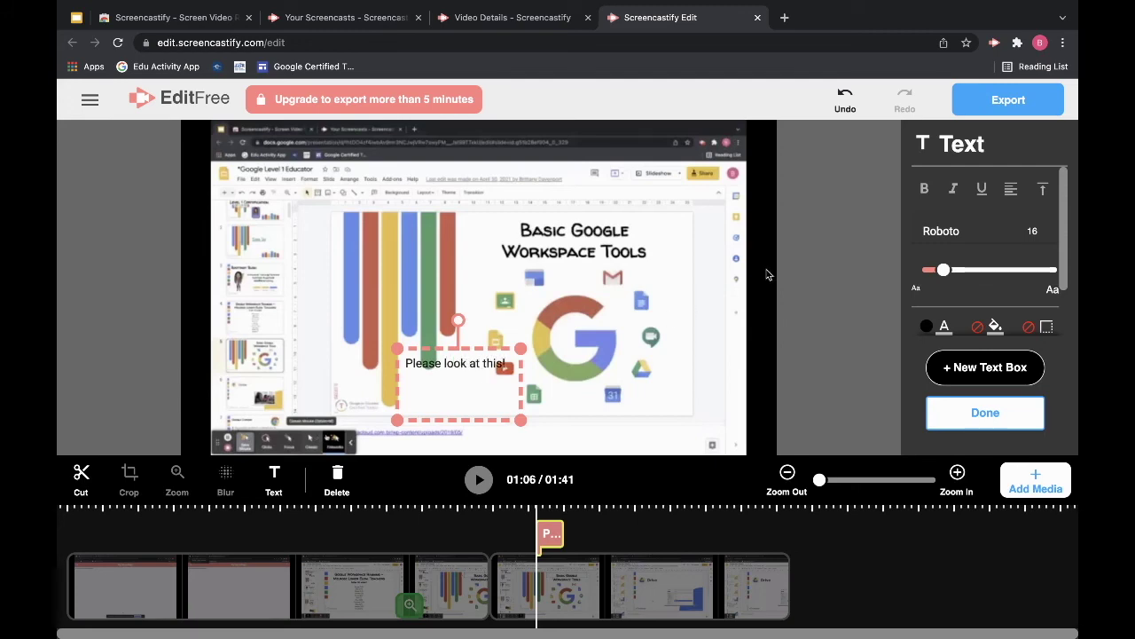
triple_click(471, 373)
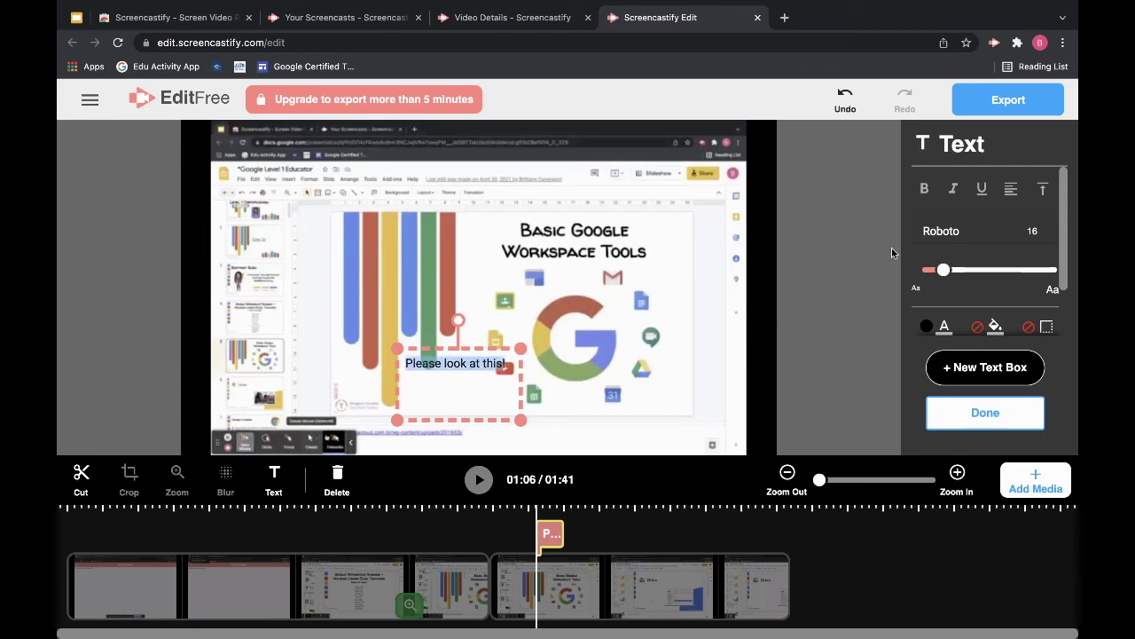
Set the callout to Kalam font in magenta, sized to fit two lines.
click(941, 233)
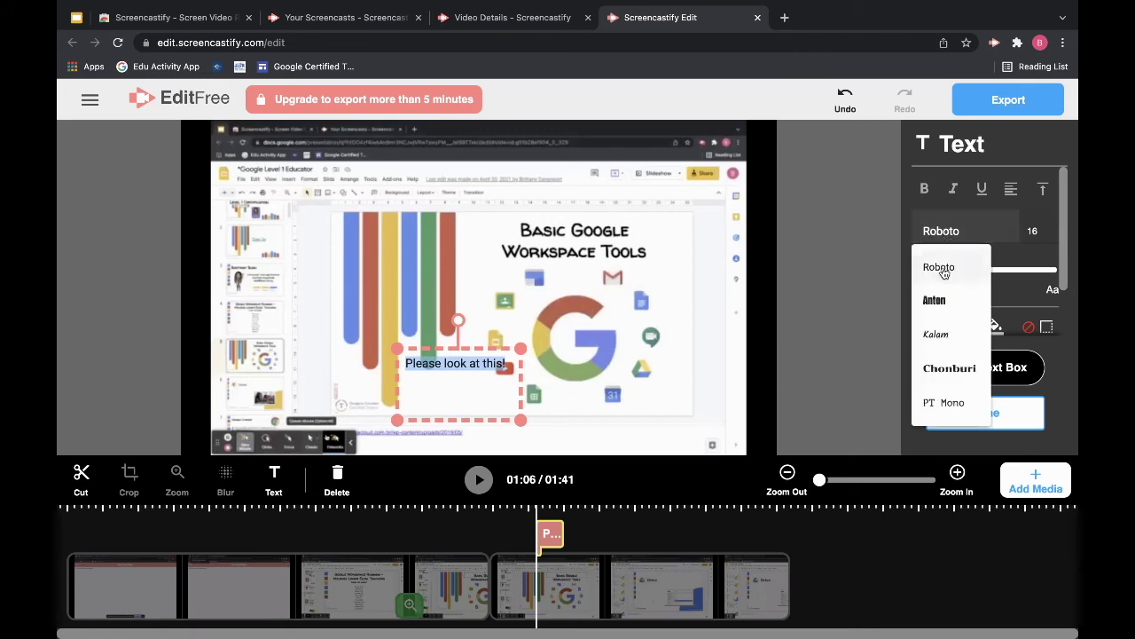
click(936, 335)
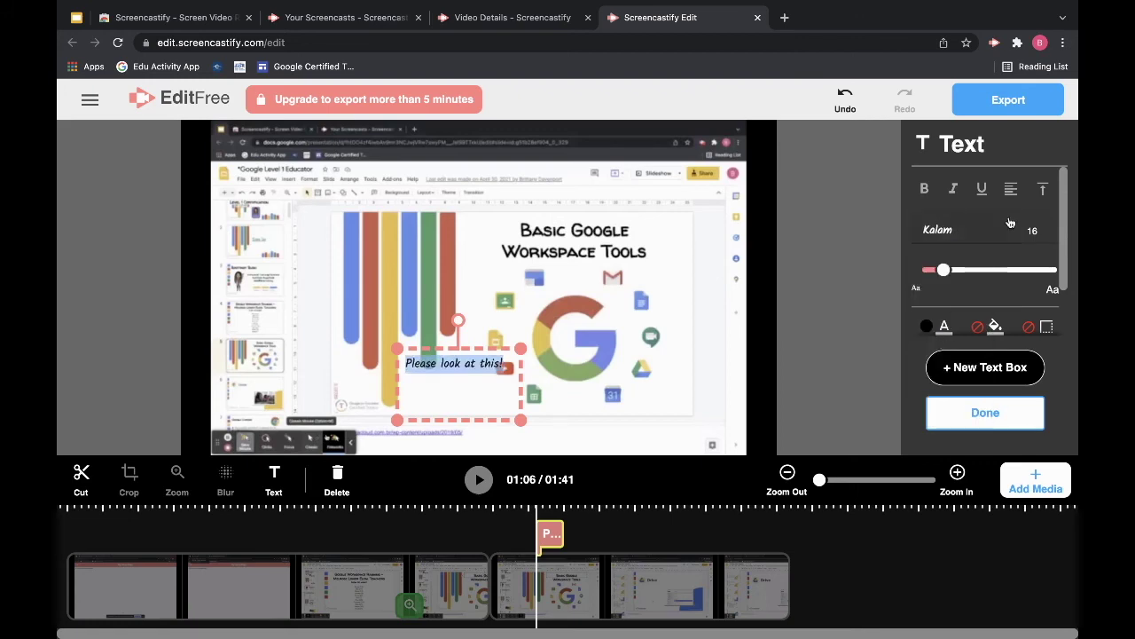
click(946, 328)
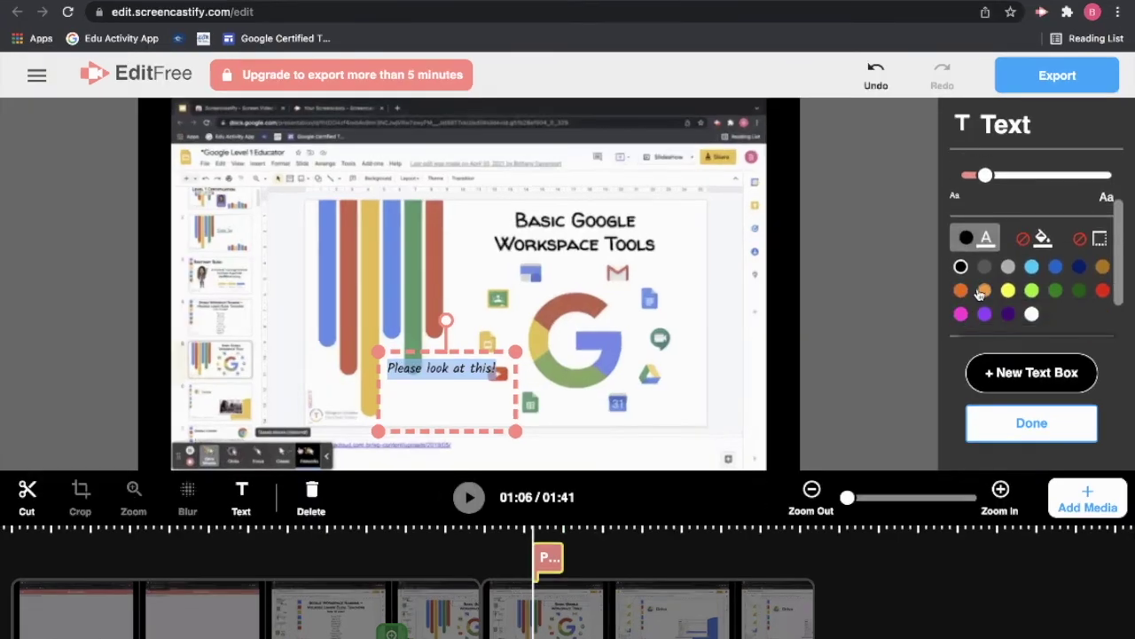
click(1033, 292)
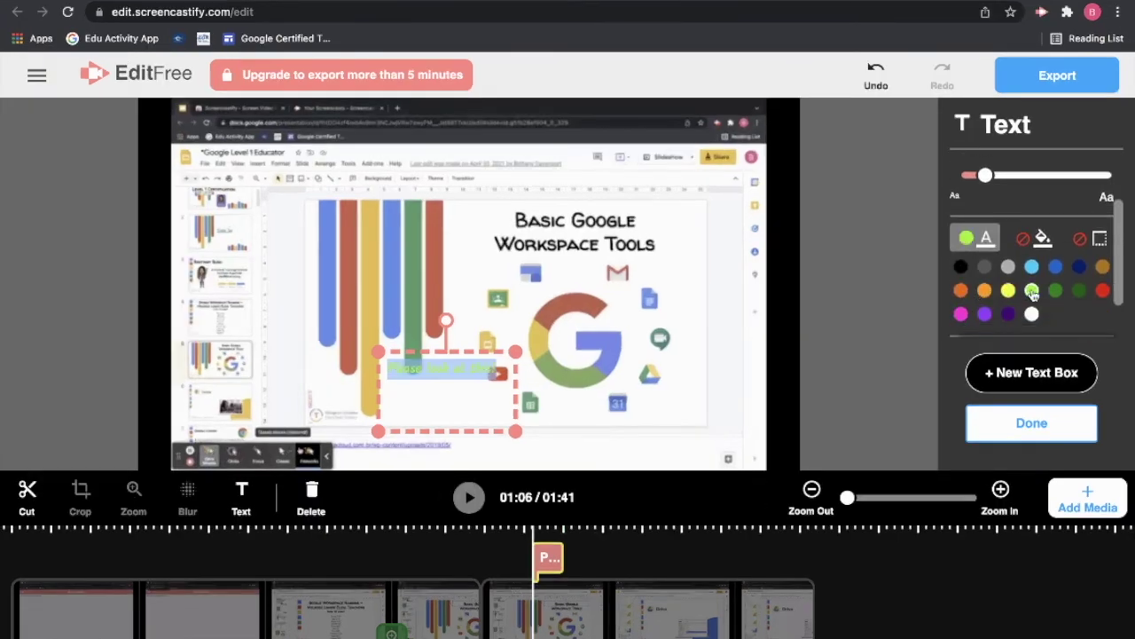
click(960, 314)
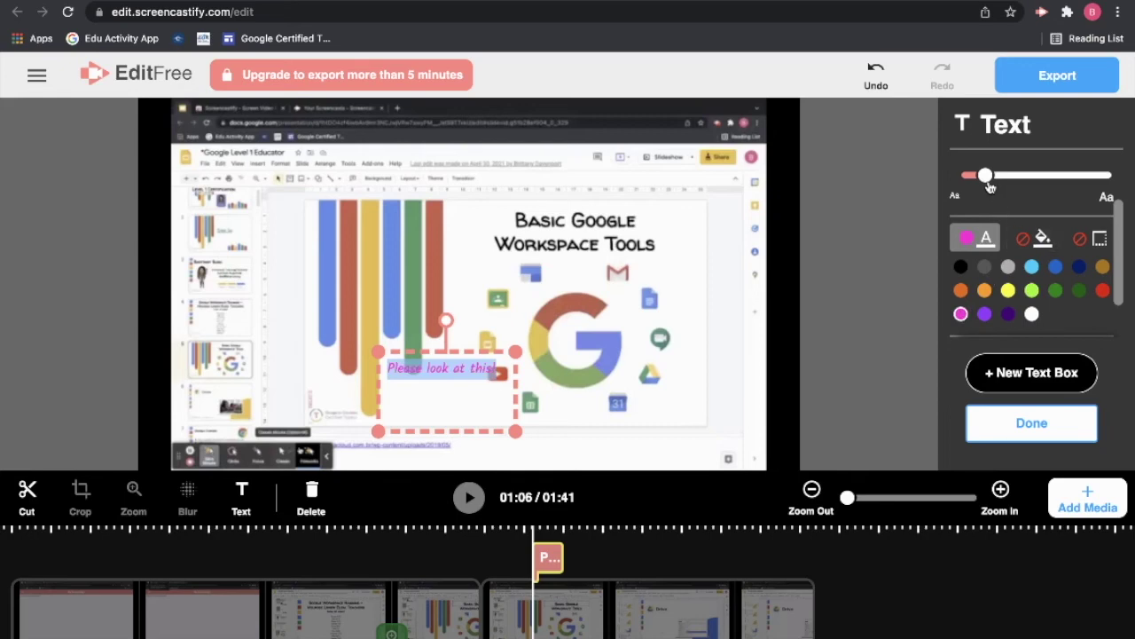
mouse_move(989, 184)
mouse_down()
mouse_move(1029, 185)
mouse_move(1003, 184)
mouse_up()
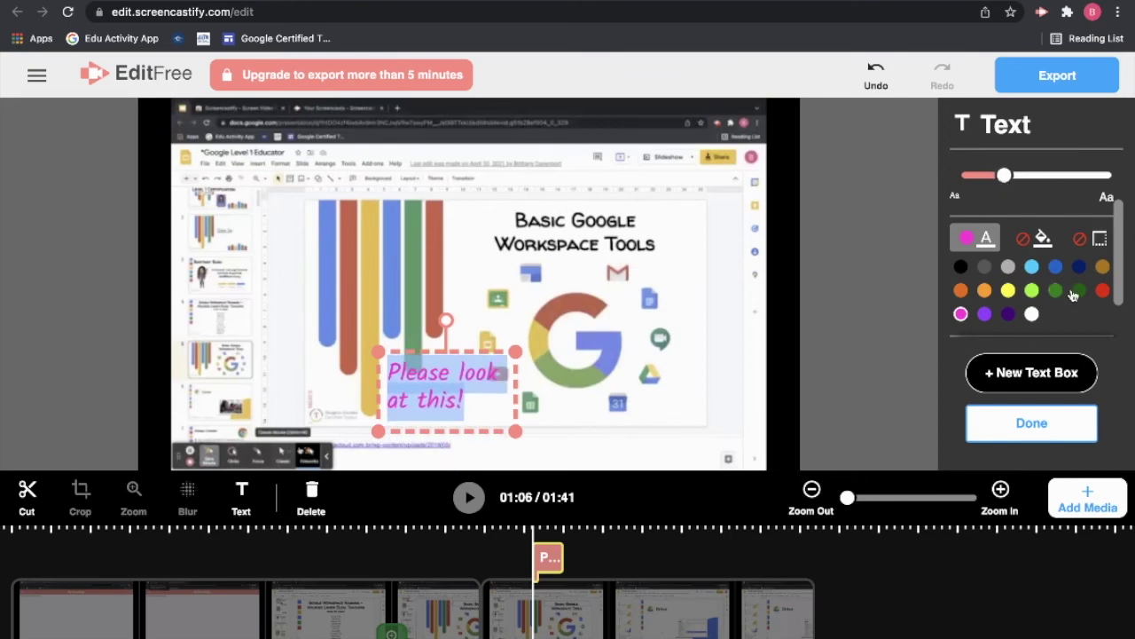
Give the callout a yellow background with no border colour.
click(1045, 244)
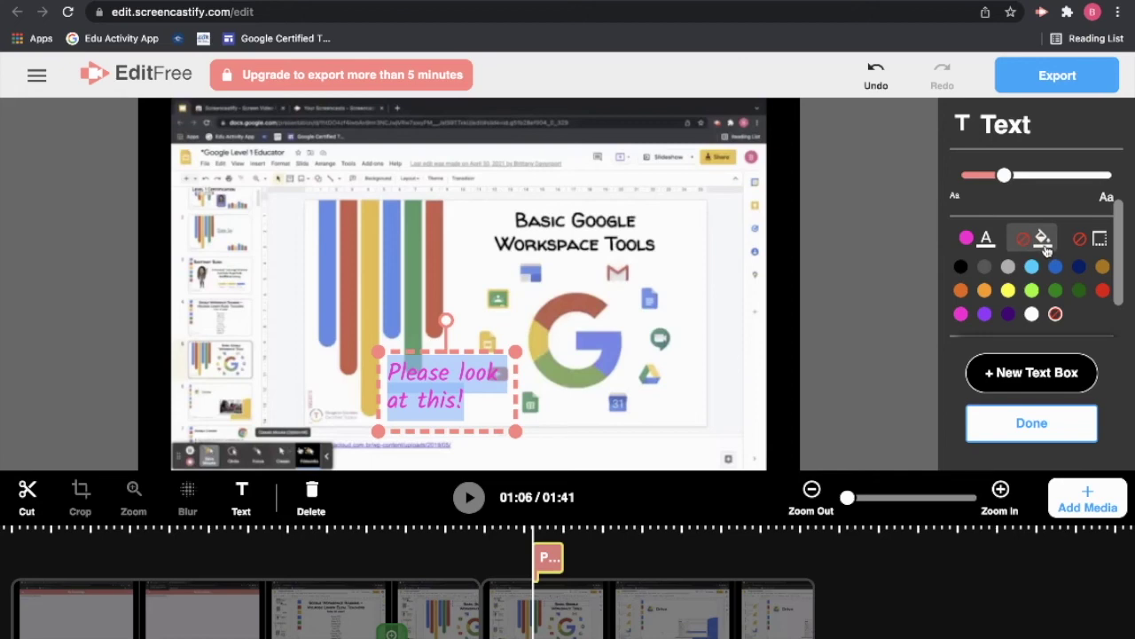
click(1008, 291)
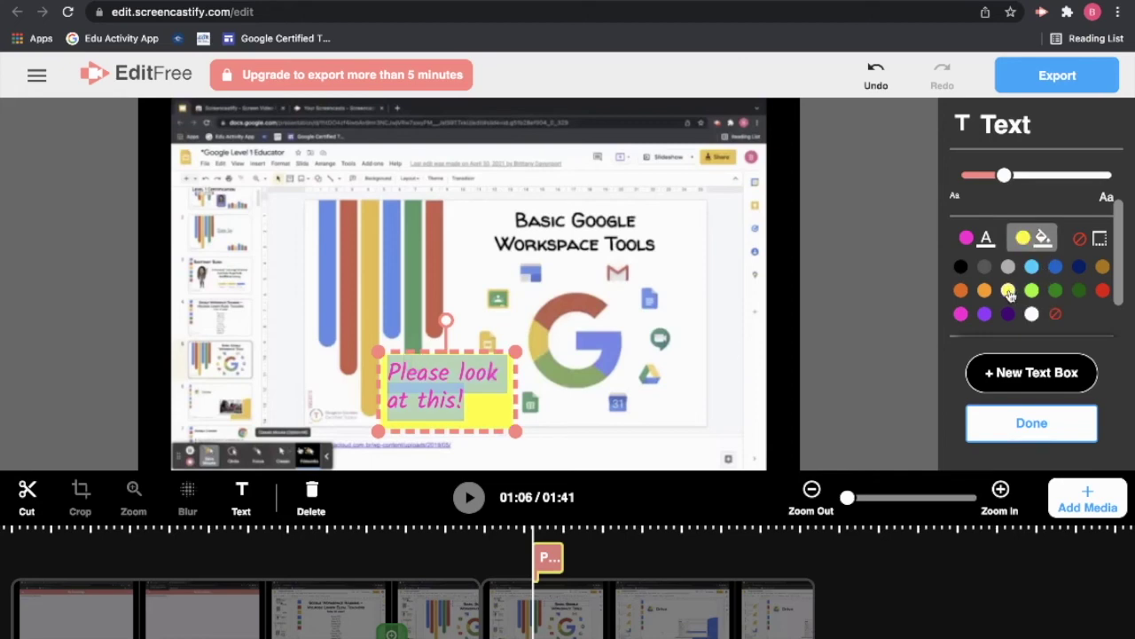
click(1097, 248)
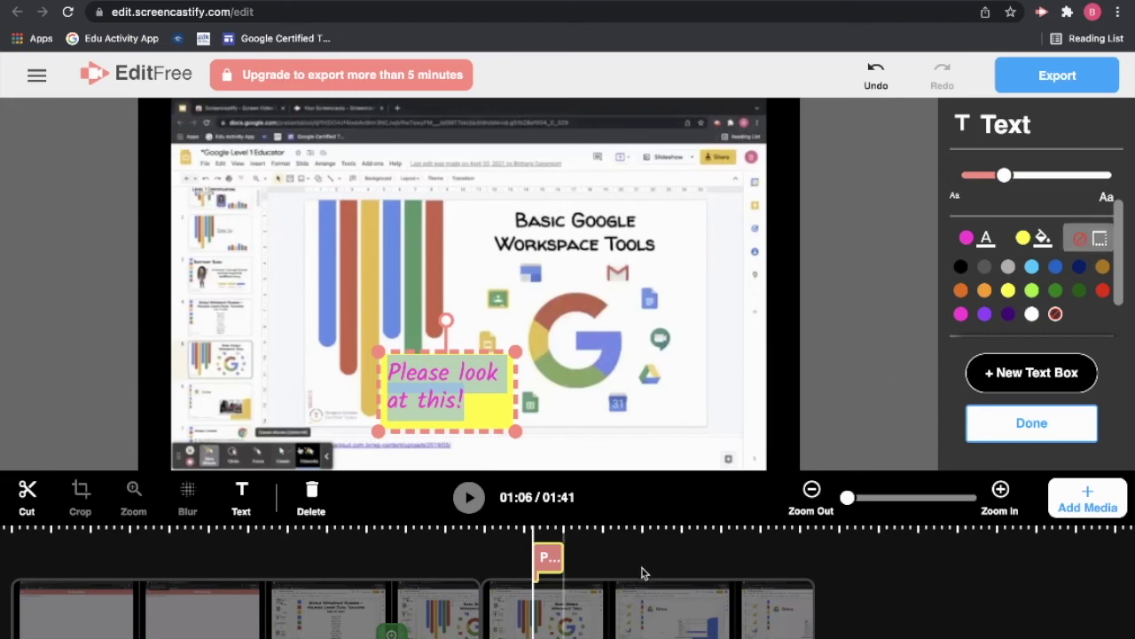
click(547, 601)
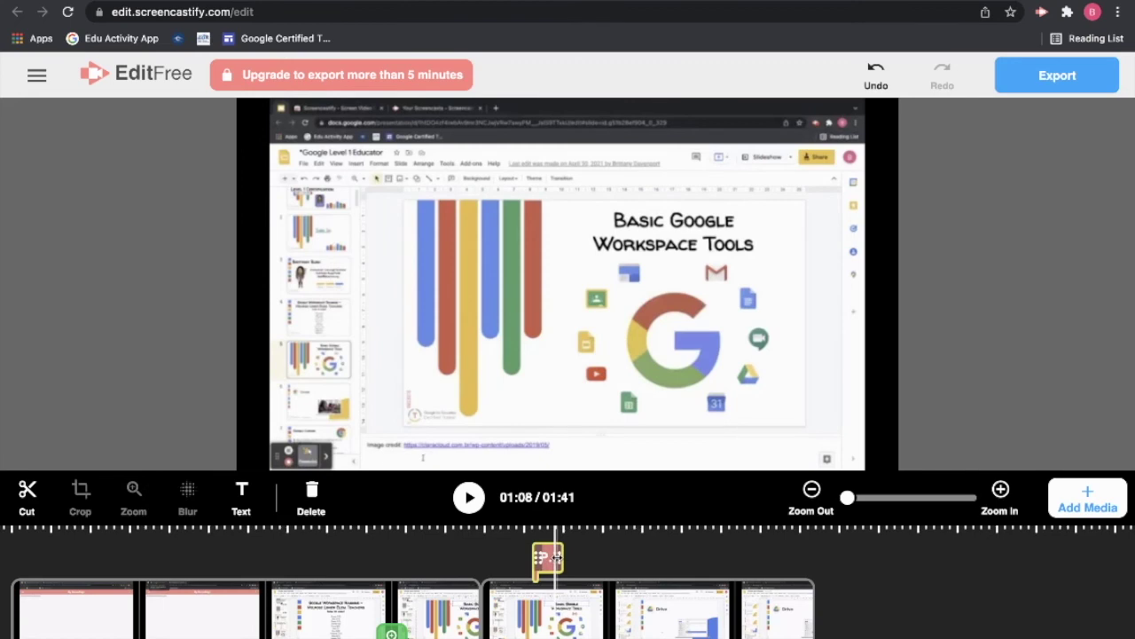
Stretch the callout's text clip on the timeline so it stays on screen longer.
drag(559, 559, 612, 557)
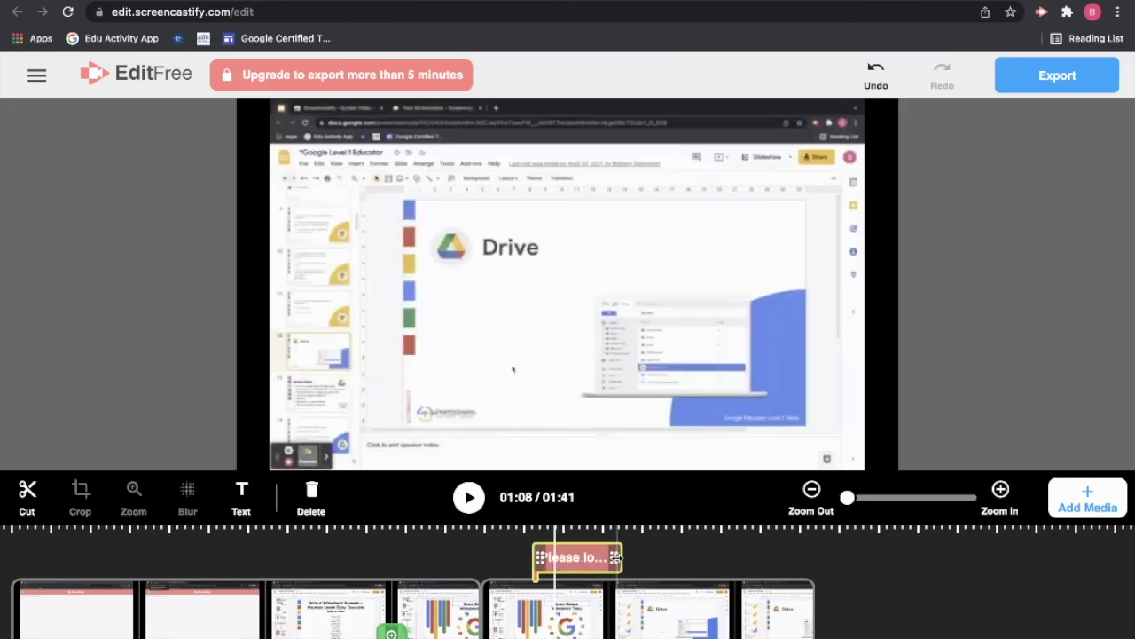
drag(615, 557, 550, 572)
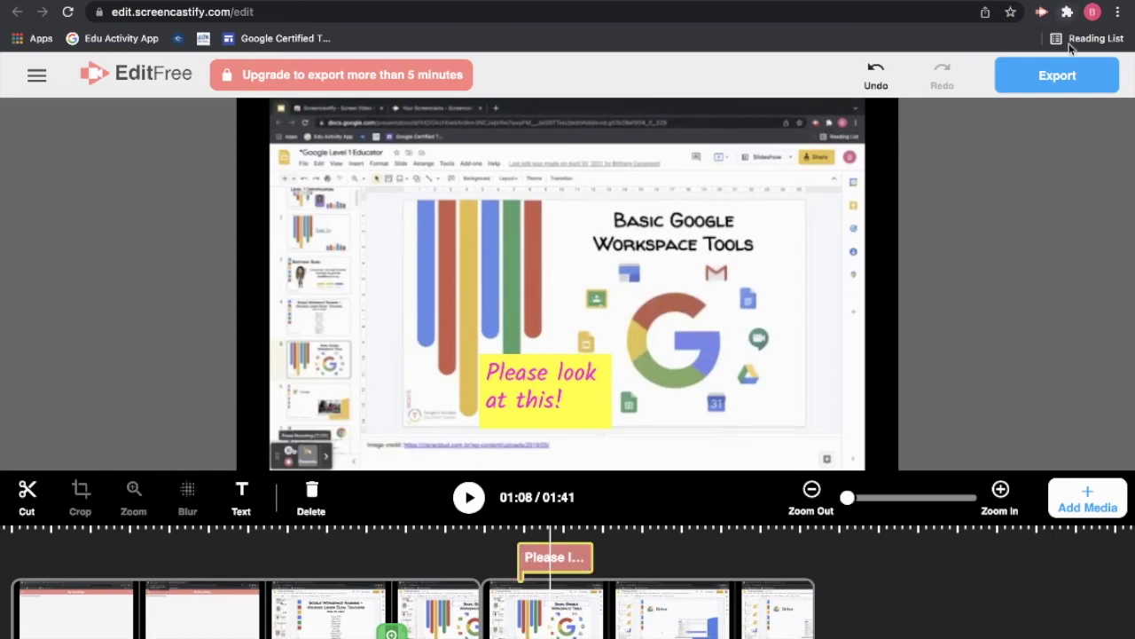
click(1025, 81)
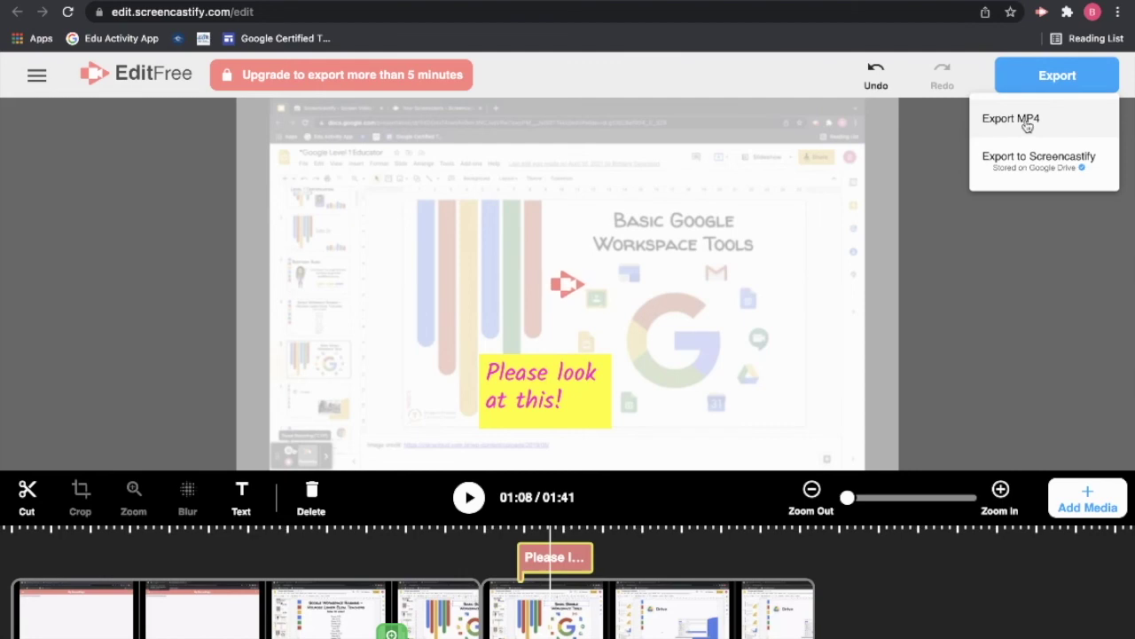
Export to Screencastify titled 'Practice Vid', recovering from the error, and open the saved video.
click(1025, 171)
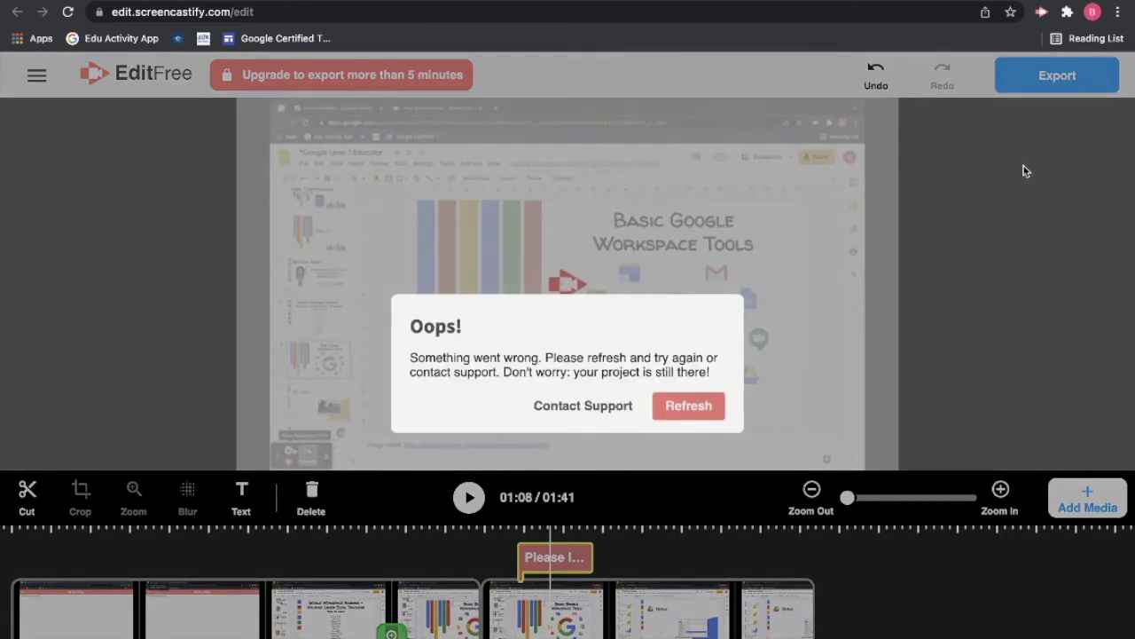
click(709, 408)
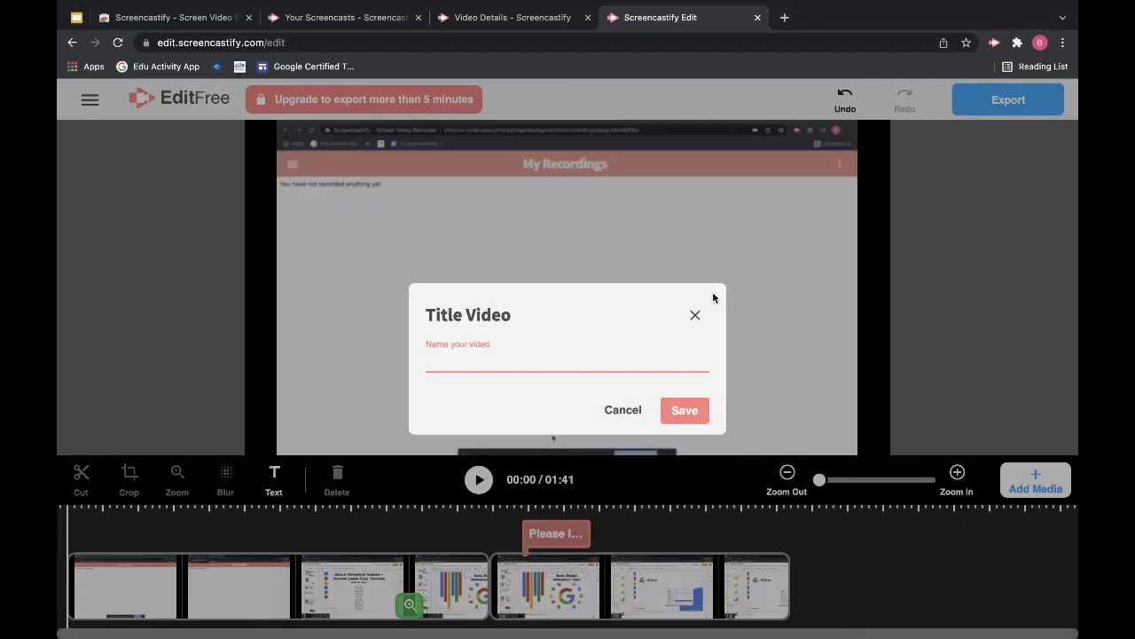
click(537, 362)
text(Practice Video)
click(690, 413)
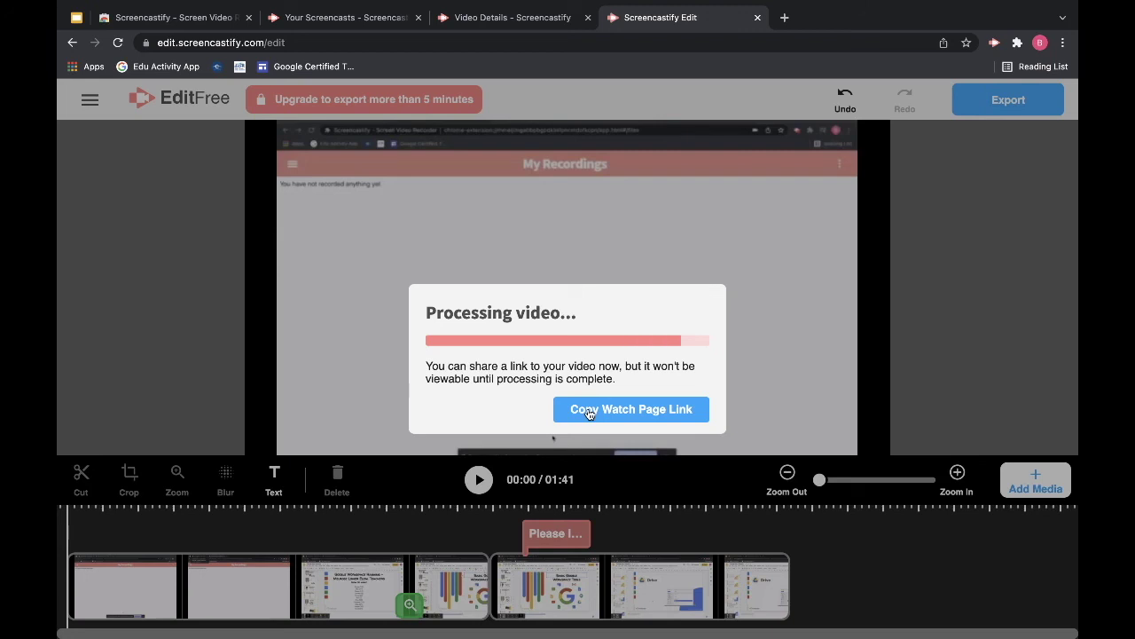
click(588, 414)
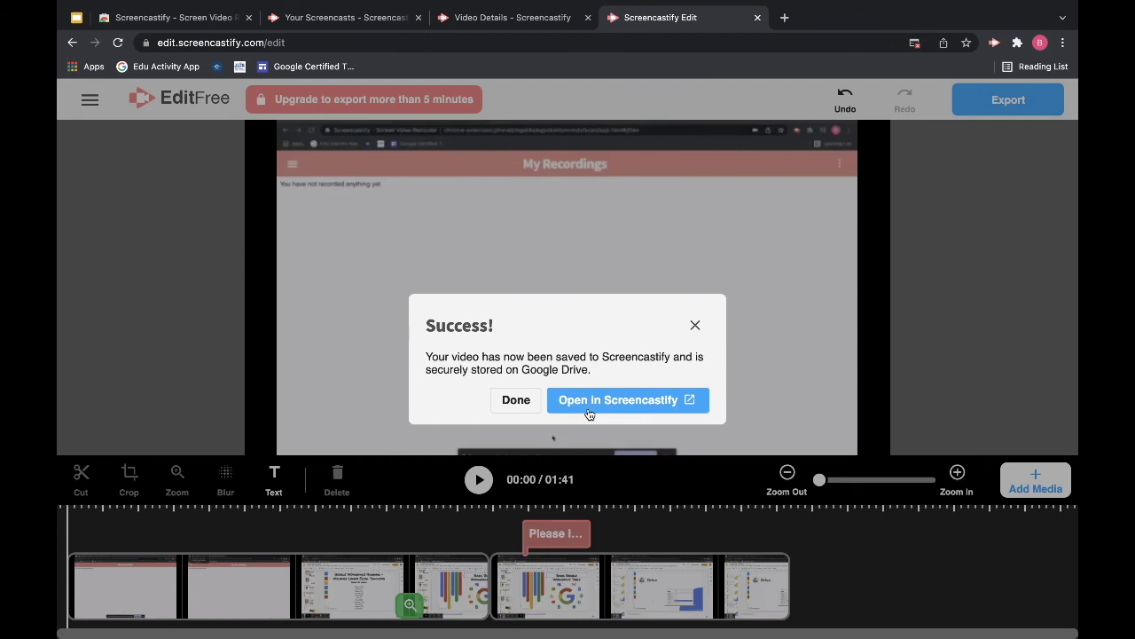
Open Google Drive in a new tab and view Practice Video.mp4's details in the Screencastify folder.
mouse_move(755, 2)
click(787, 54)
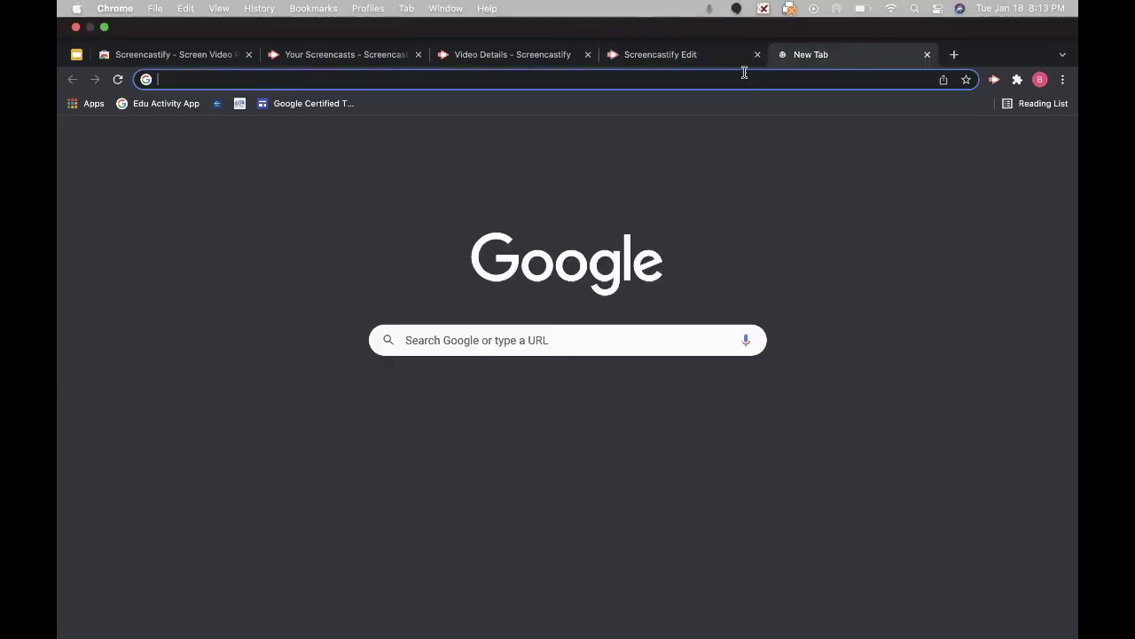
text(google)
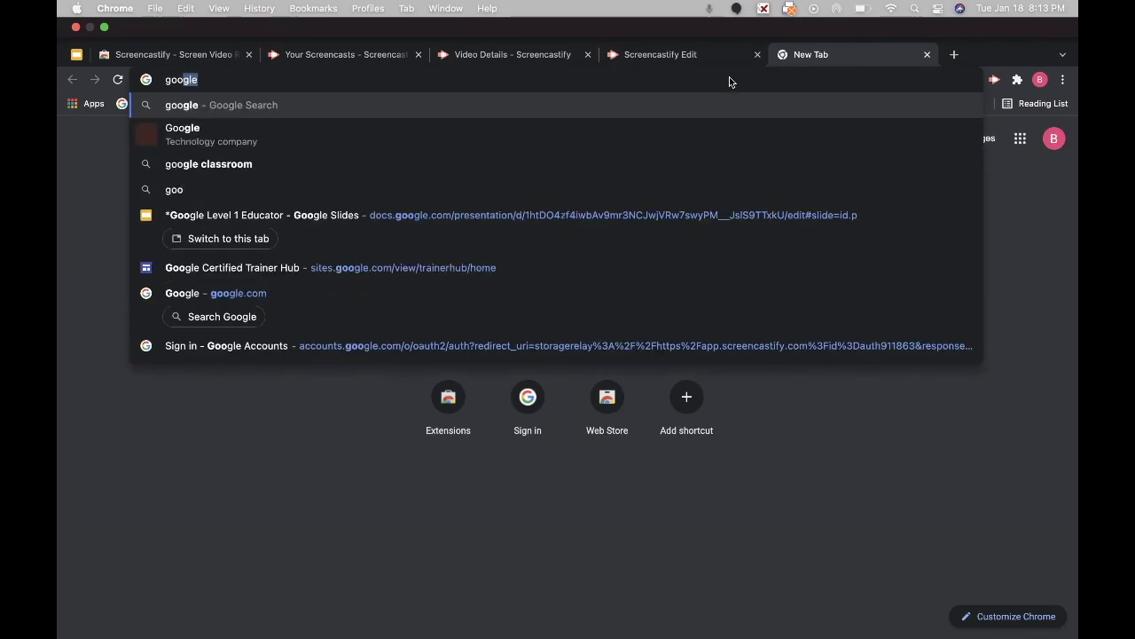
key(Return)
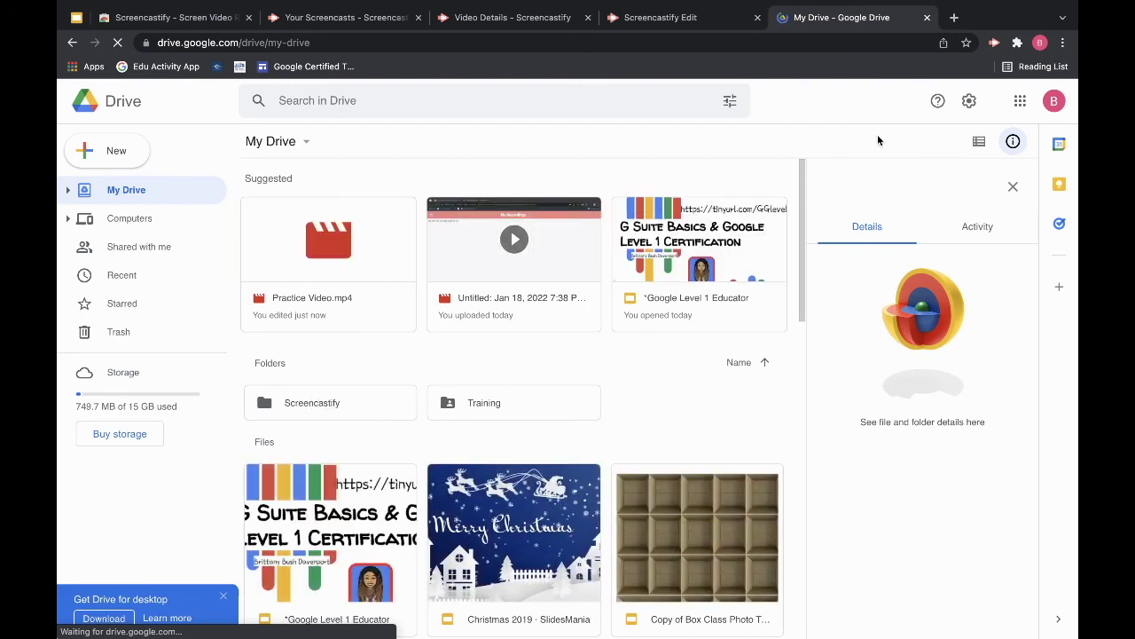
double_click(310, 401)
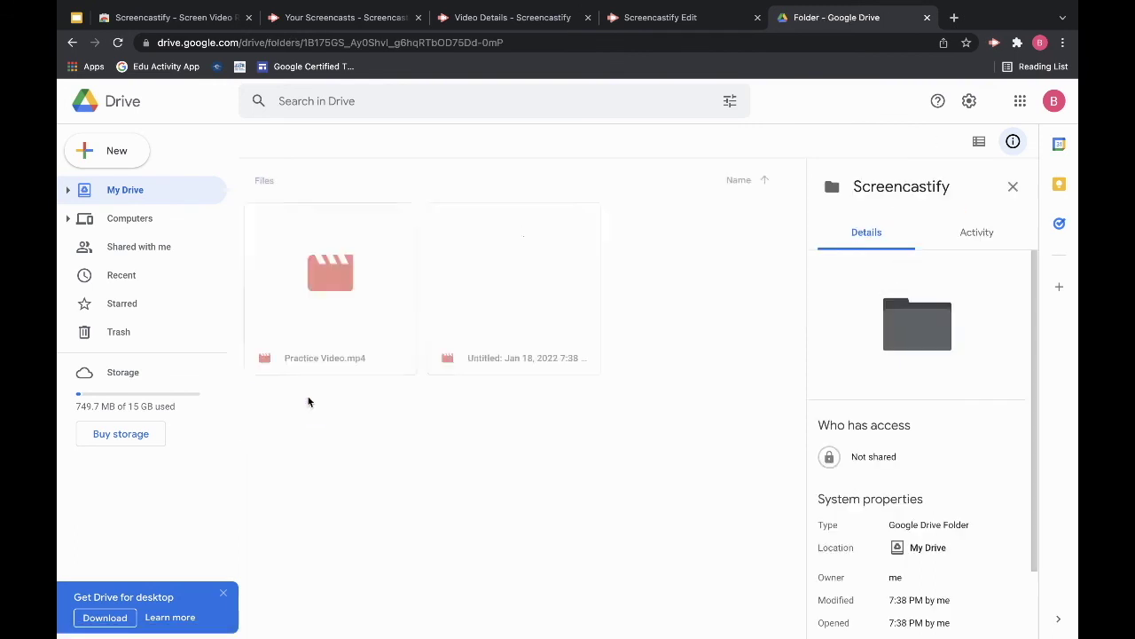
click(338, 309)
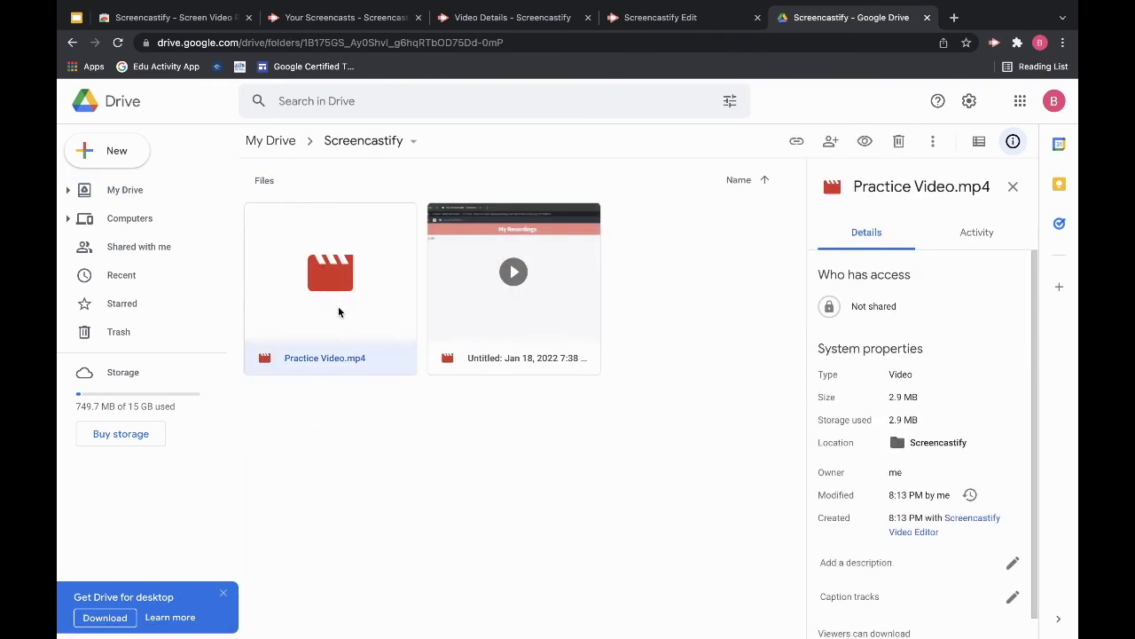
Change Practice Video.mp4's sharing so anyone with the link can view it.
right_click(338, 311)
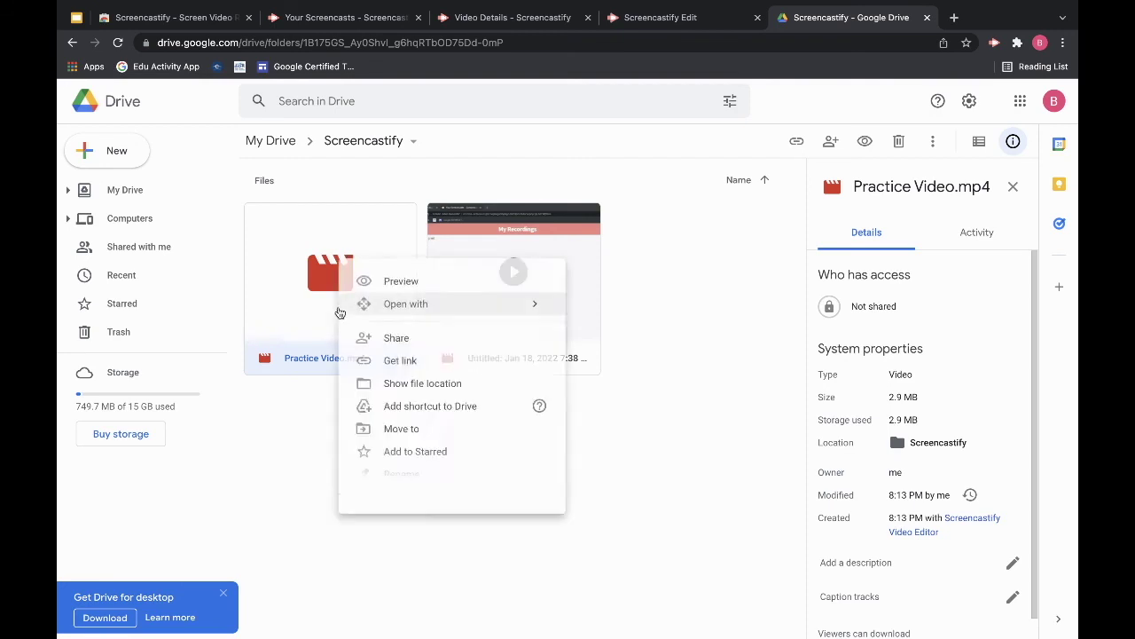
click(395, 340)
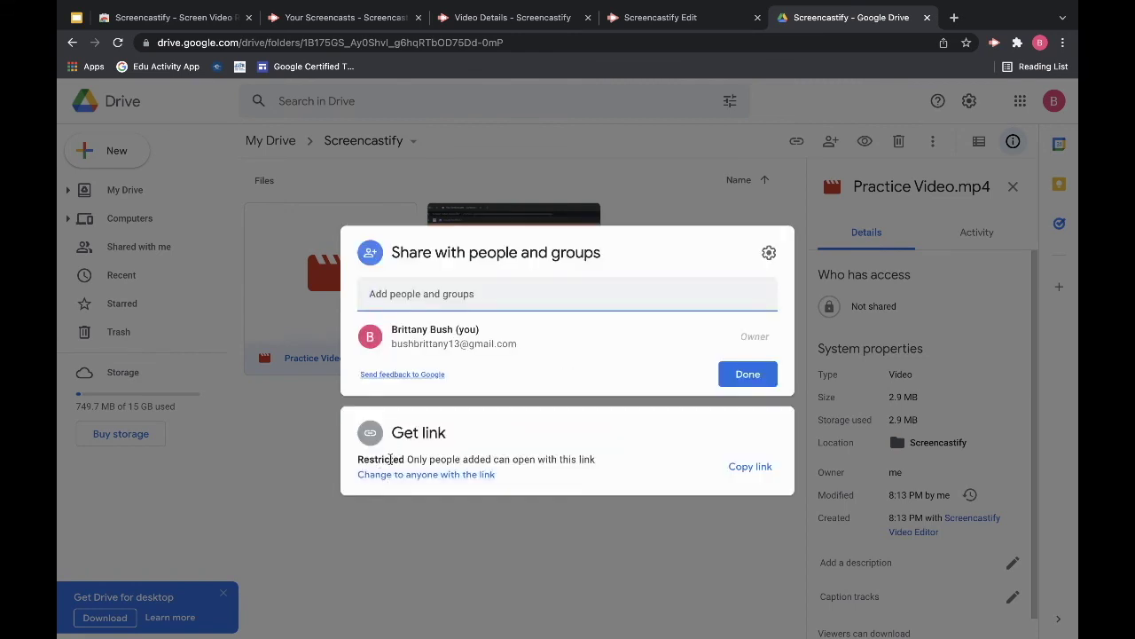
click(394, 475)
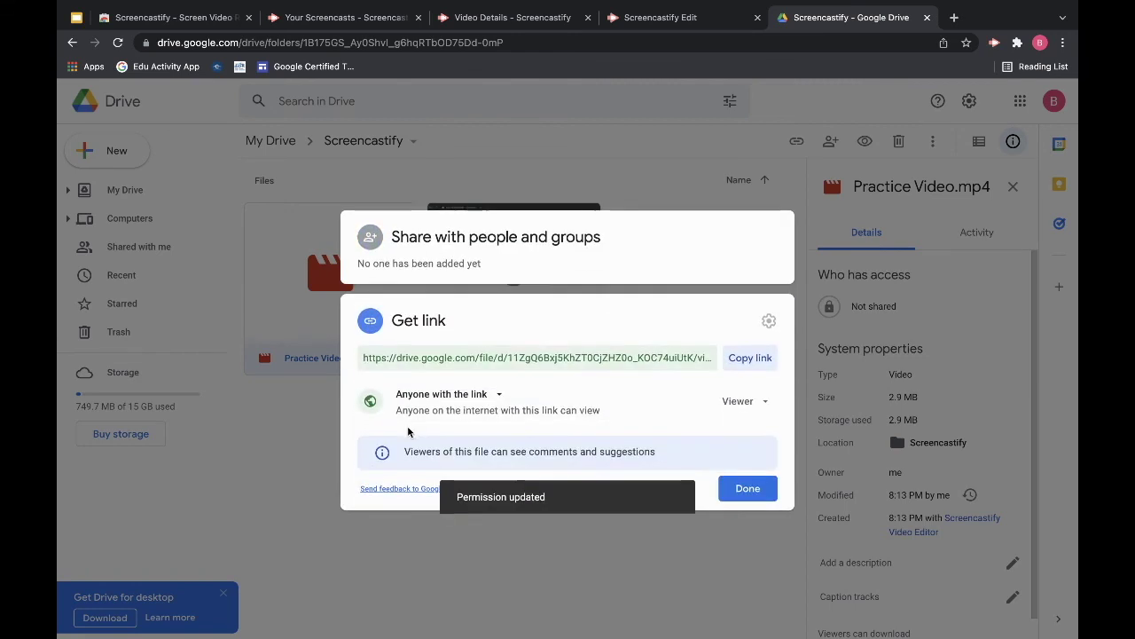
click(463, 396)
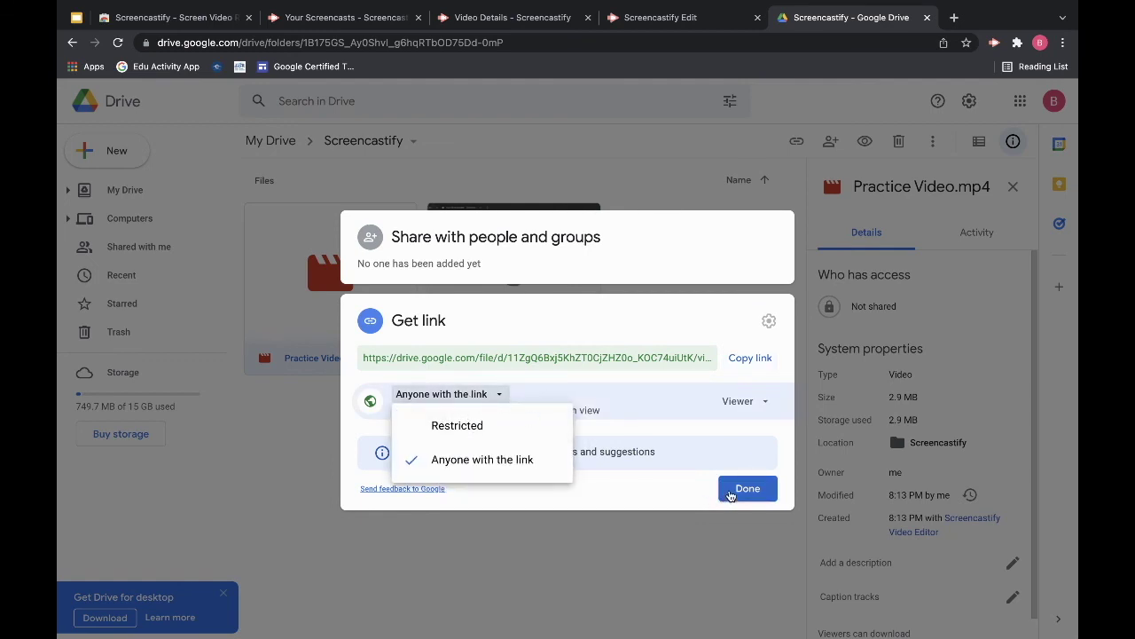
click(731, 493)
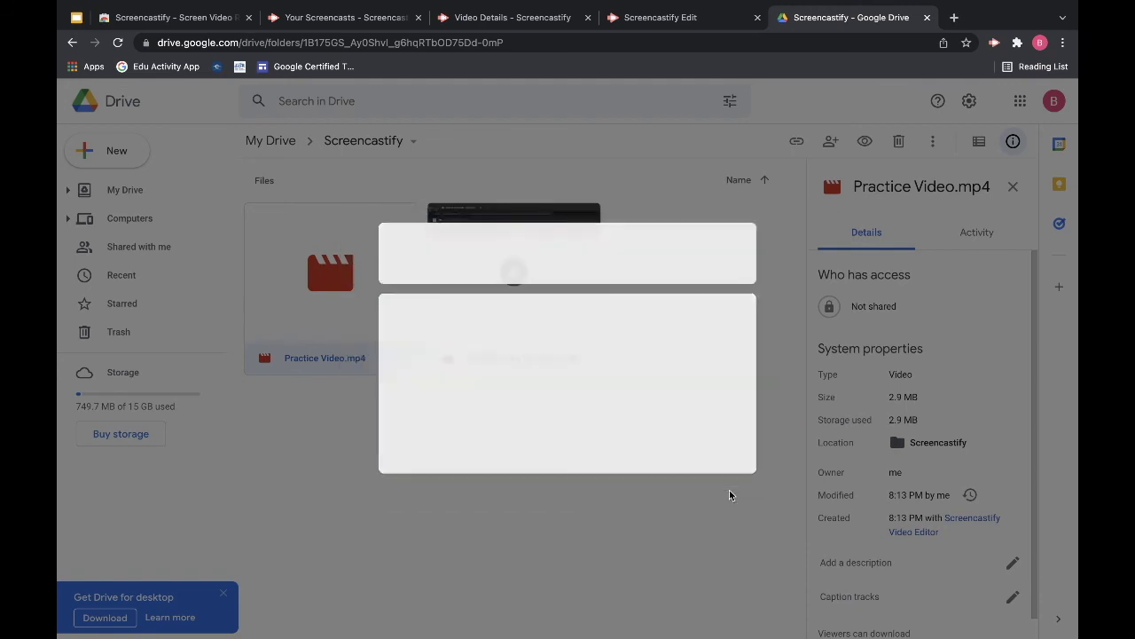
Copy Practice Video.mp4's share link from its Get link settings.
right_click(351, 334)
click(406, 364)
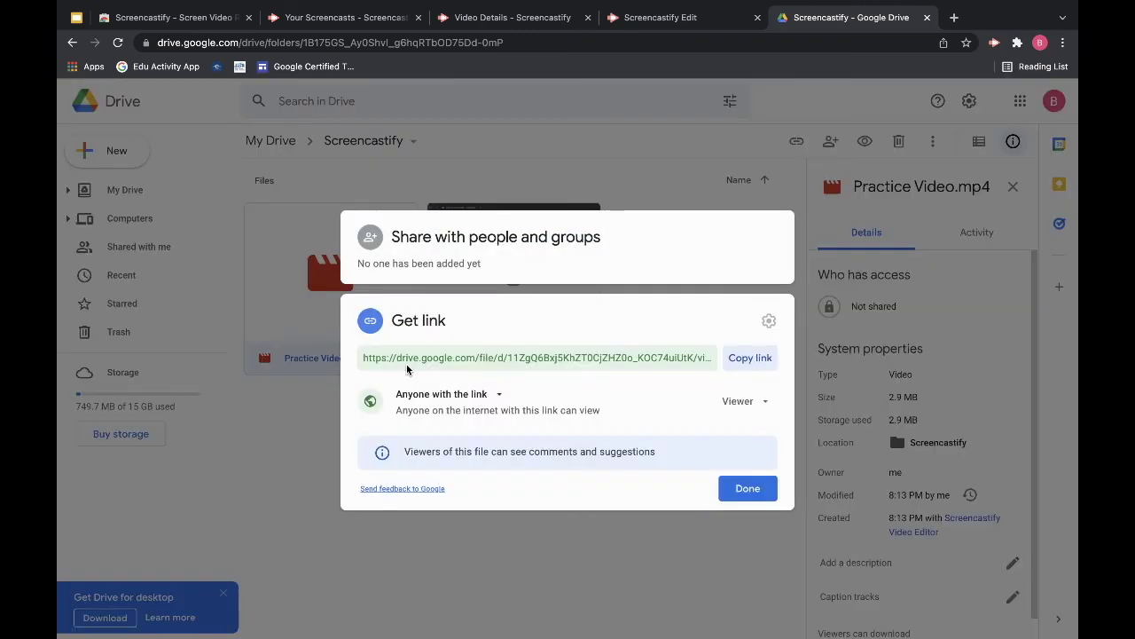
click(743, 359)
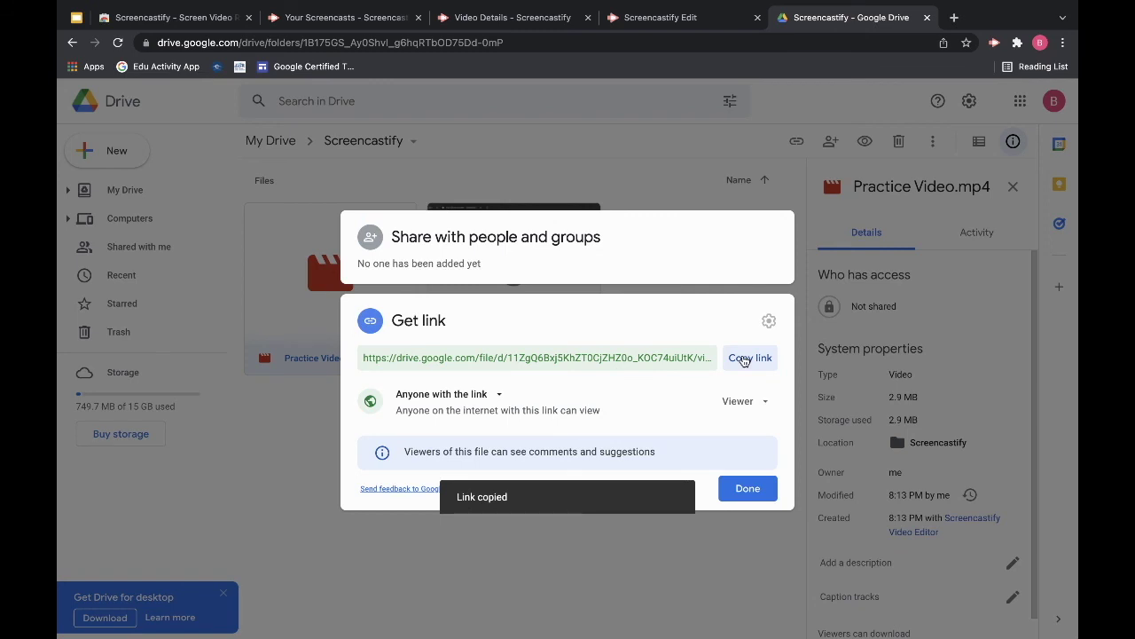
click(743, 489)
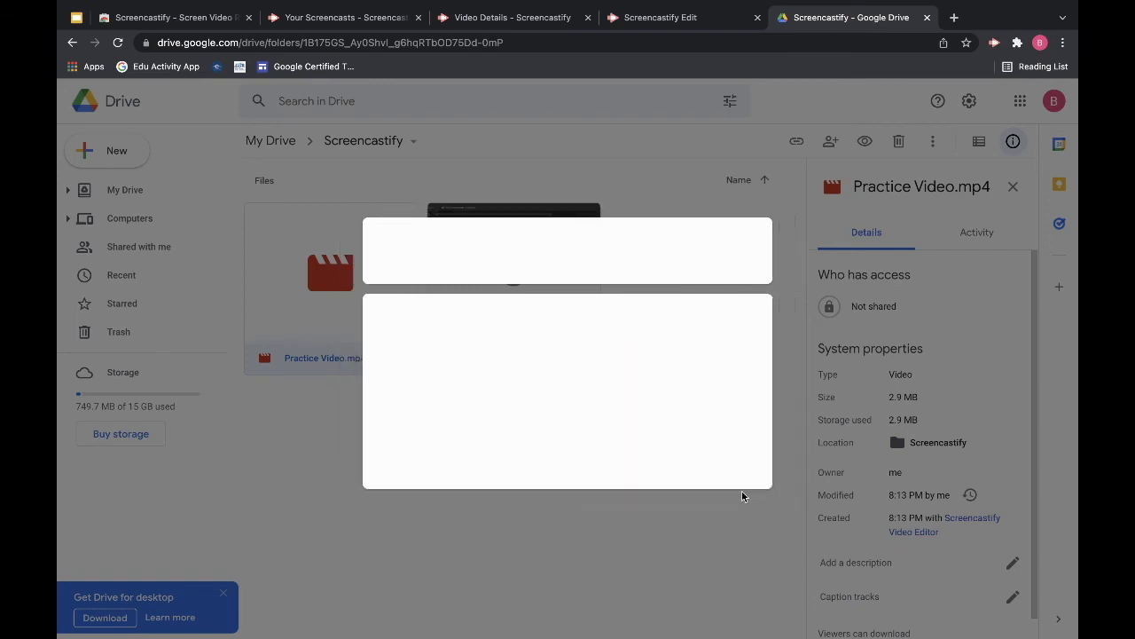